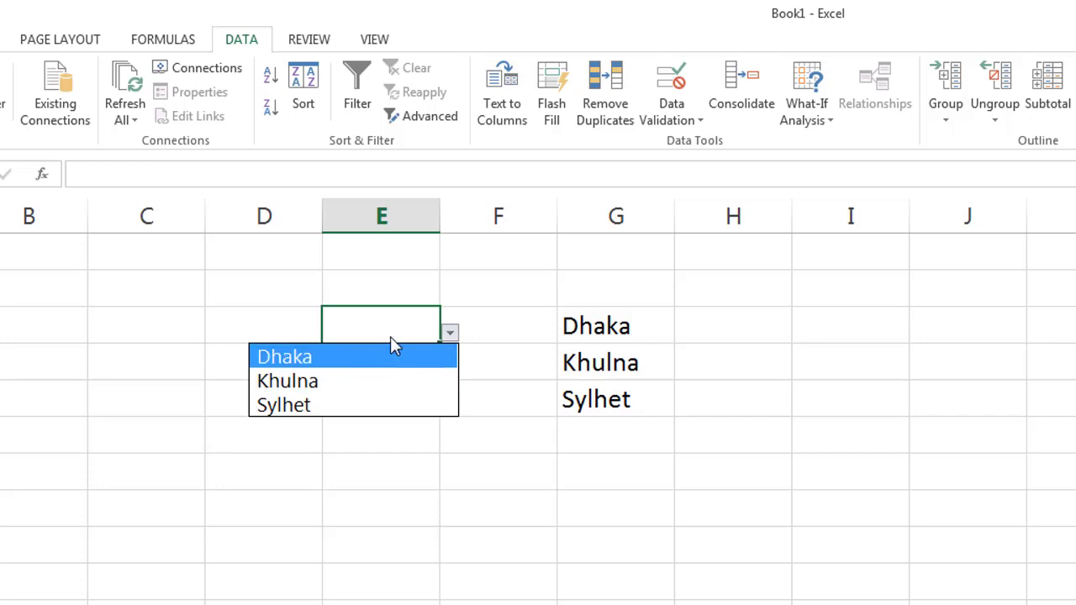
Close the Dhaka, Khulna, Sylhet dropdown and select an empty cell lower in column E.
{"action": "left_click", "coordinate": [383, 435]}
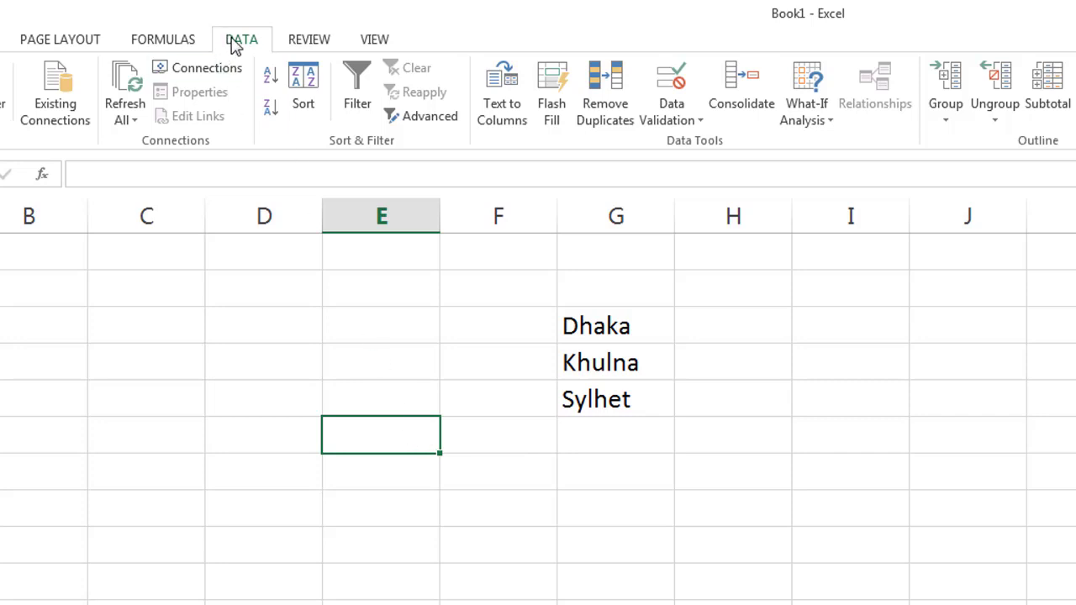
In Data Validation, allow a List with the source 'Jan, Feb, Mar'.
{"action": "left_click", "coordinate": [673, 113]}
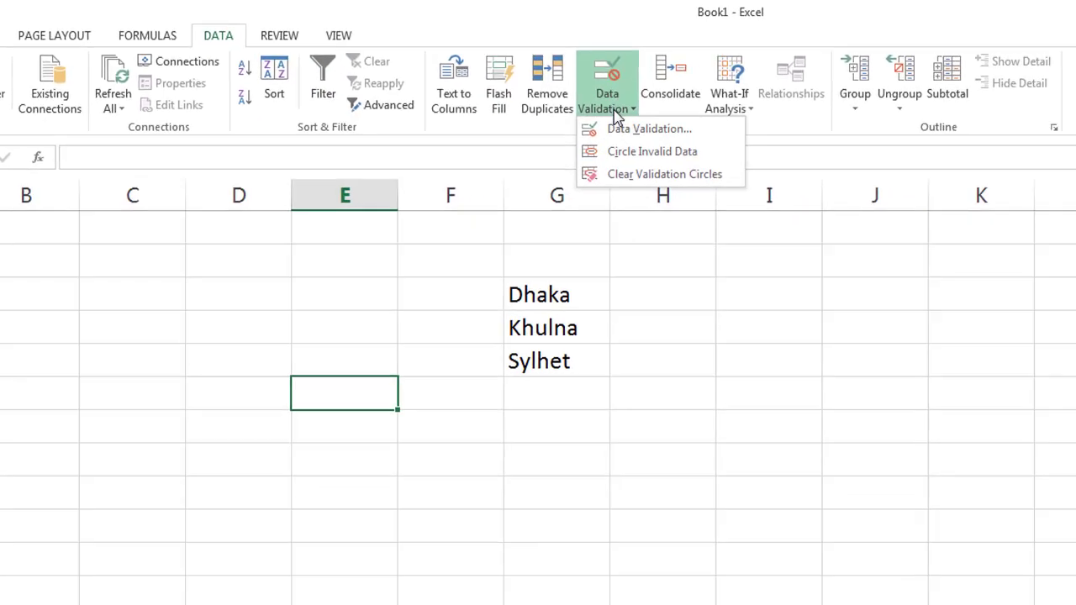
{"action": "left_click", "coordinate": [510, 108]}
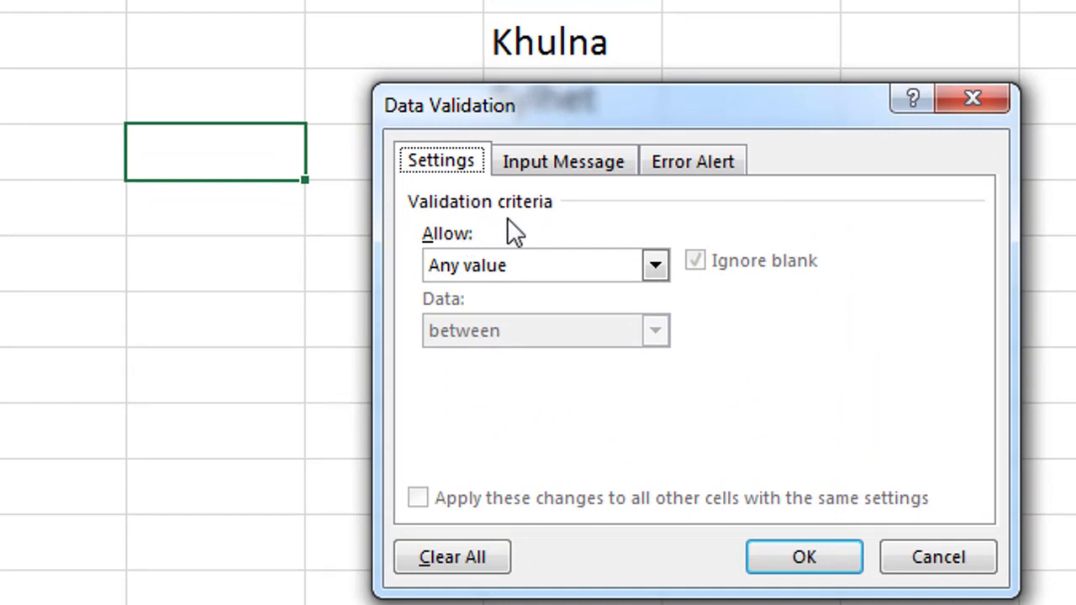
{"action": "left_click", "coordinate": [552, 267]}
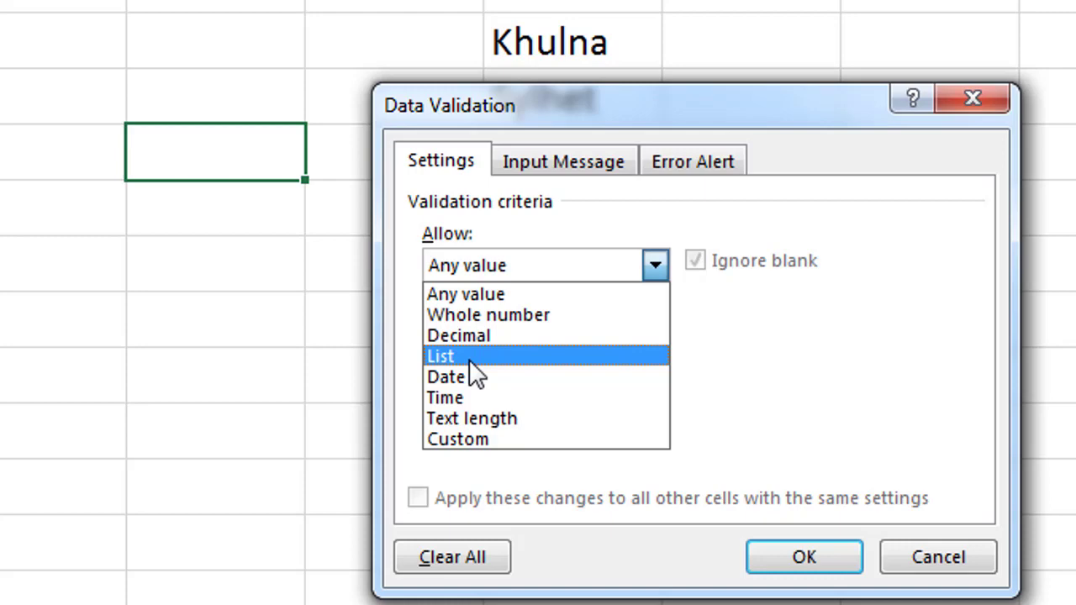
{"action": "left_click", "coordinate": [469, 359]}
{"action": "left_click", "coordinate": [505, 402]}
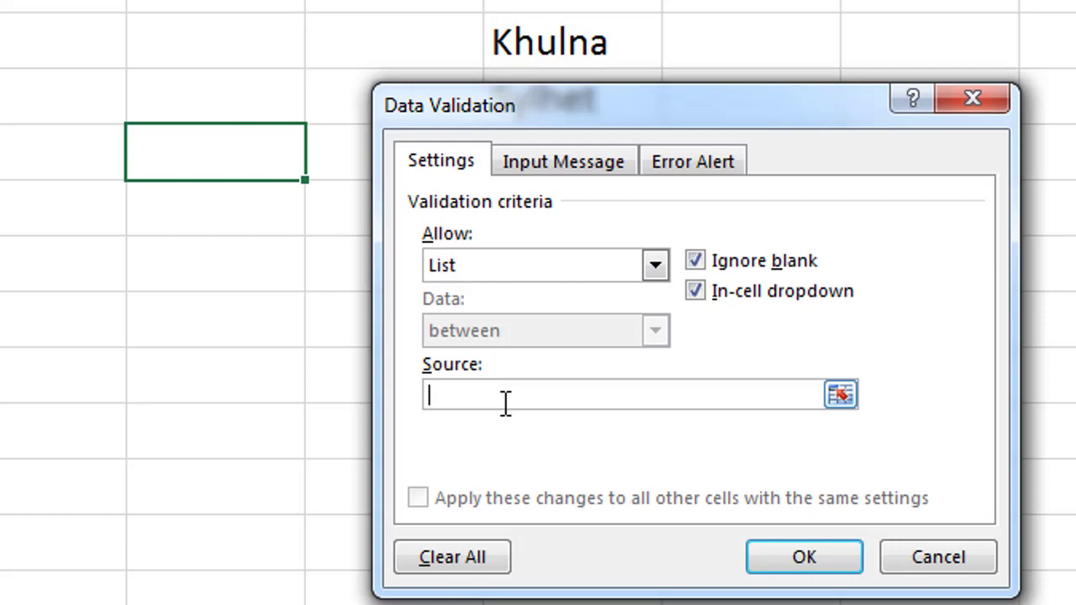
{"action": "type", "text": "Ja"}
{"action": "type", "text": "n"}
{"action": "type", "text": ", "}
{"action": "type", "text": "Feb"}
{"action": "type", "text": ", Ma"}
{"action": "type", "text": "r"}
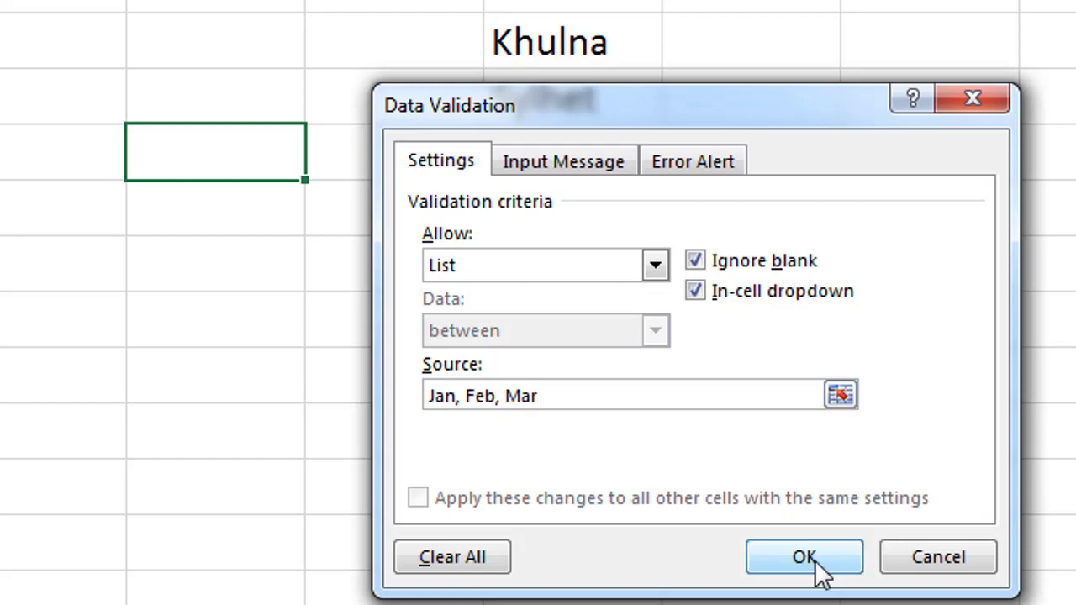
Confirm the Jan, Feb, Mar list, test its dropdown, then select the cell two rows below.
{"action": "left_click", "coordinate": [811, 559]}
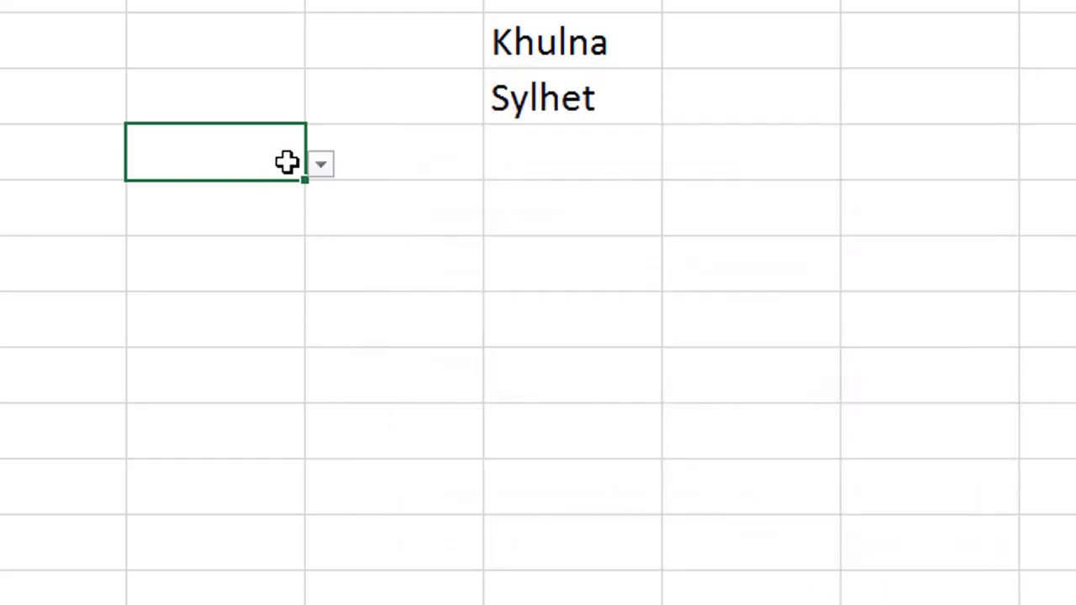
{"action": "left_click", "coordinate": [320, 164]}
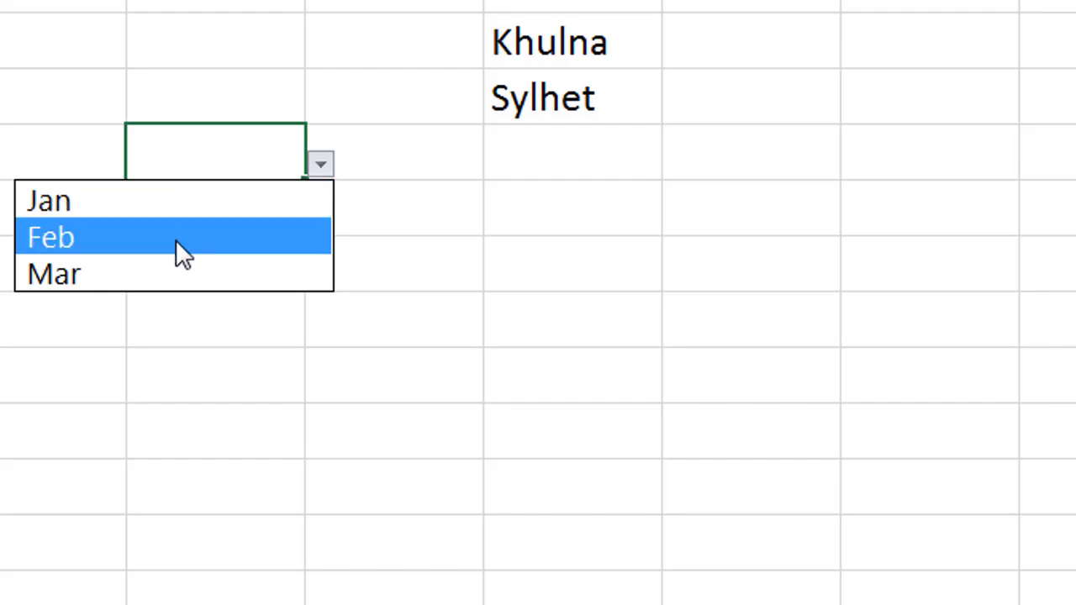
{"action": "key", "text": "Escape"}
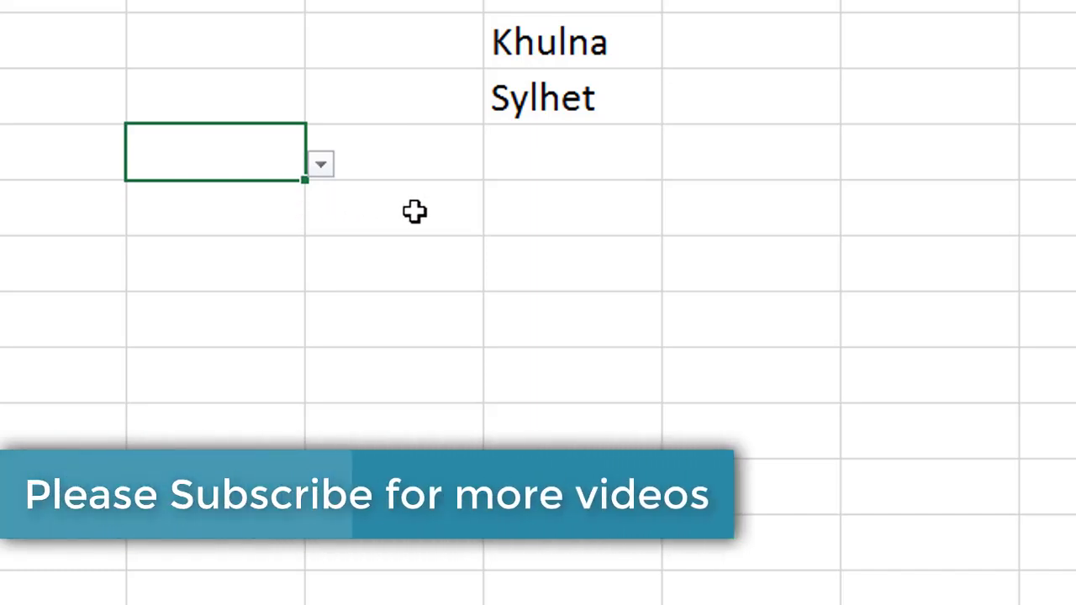
{"action": "left_click", "coordinate": [293, 261]}
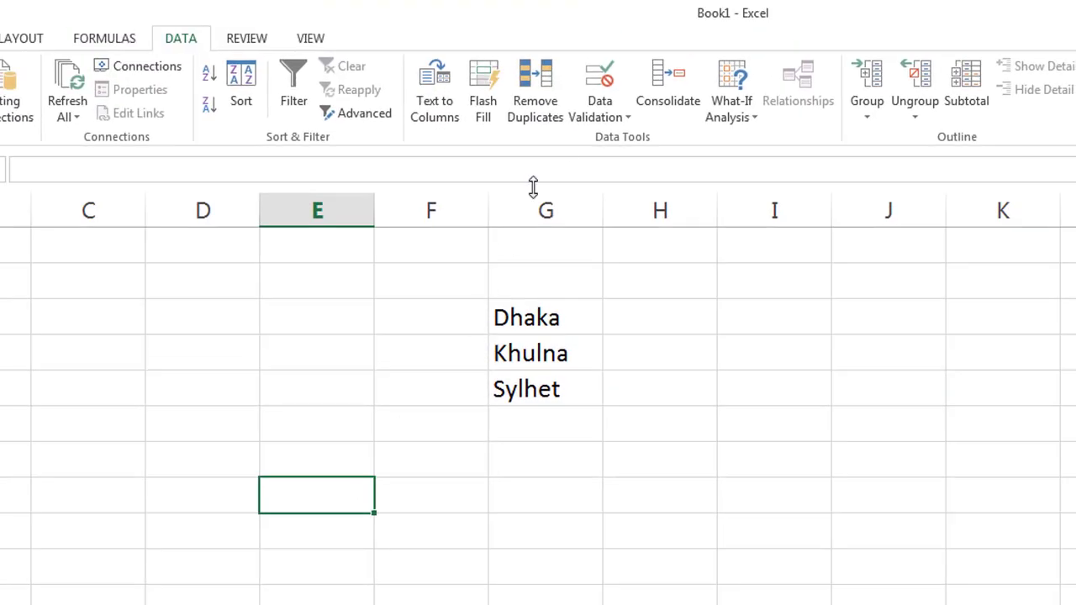
Set the new cell's validation to a List sourced from the city names in $G$3:$G$5.
{"action": "left_click", "coordinate": [619, 115]}
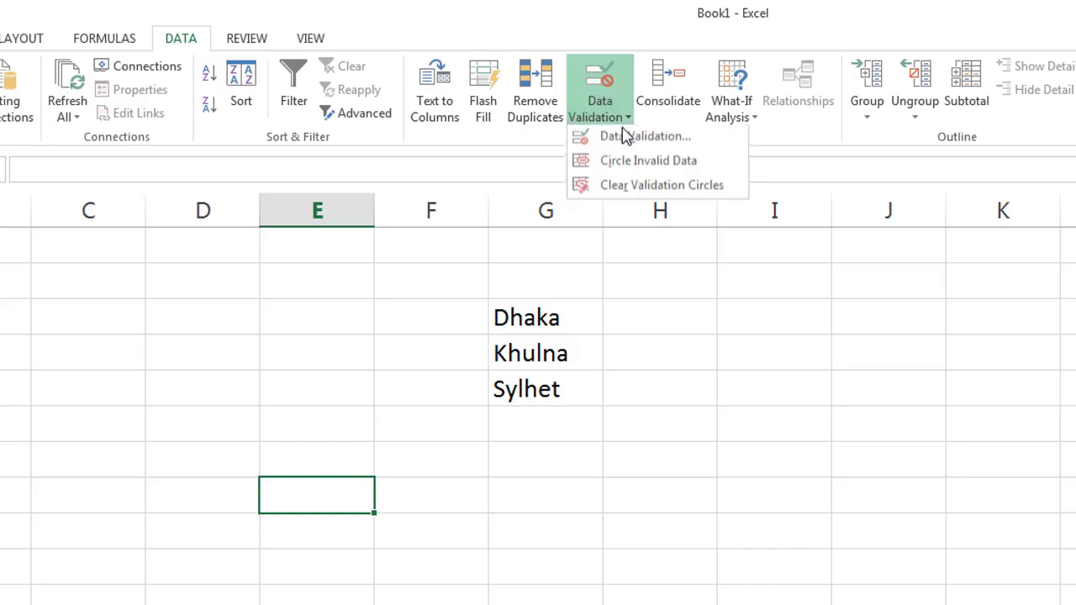
{"action": "left_click", "coordinate": [647, 33]}
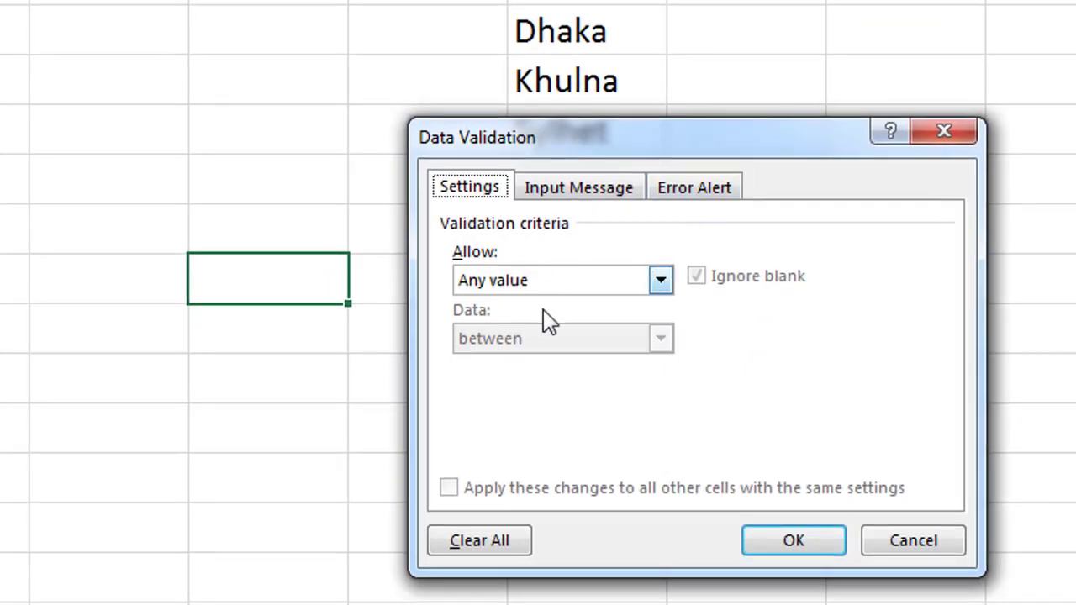
{"action": "left_click", "coordinate": [521, 286]}
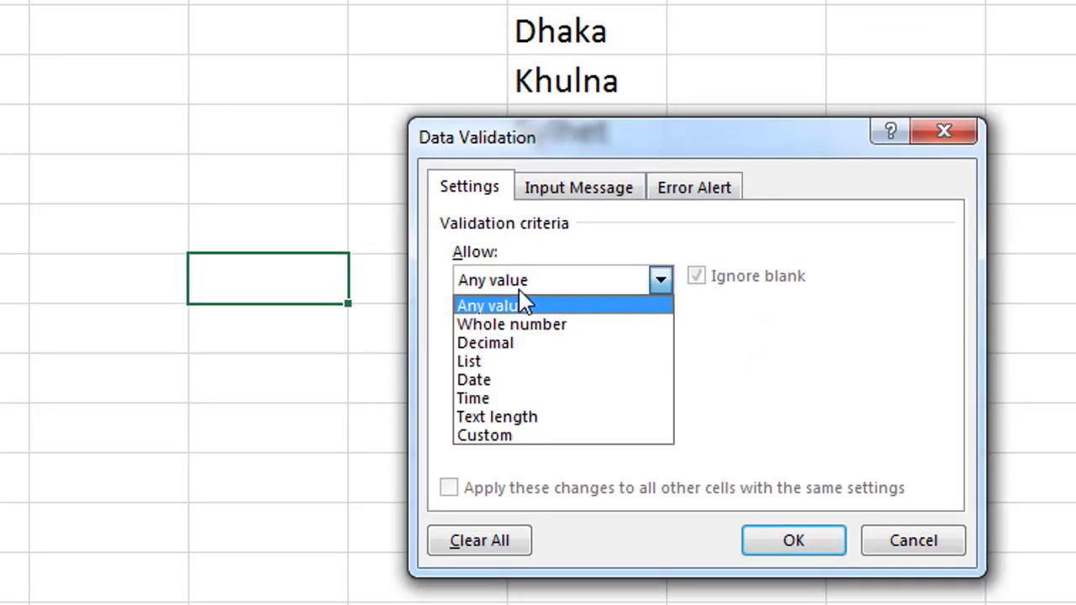
{"action": "left_click", "coordinate": [510, 362]}
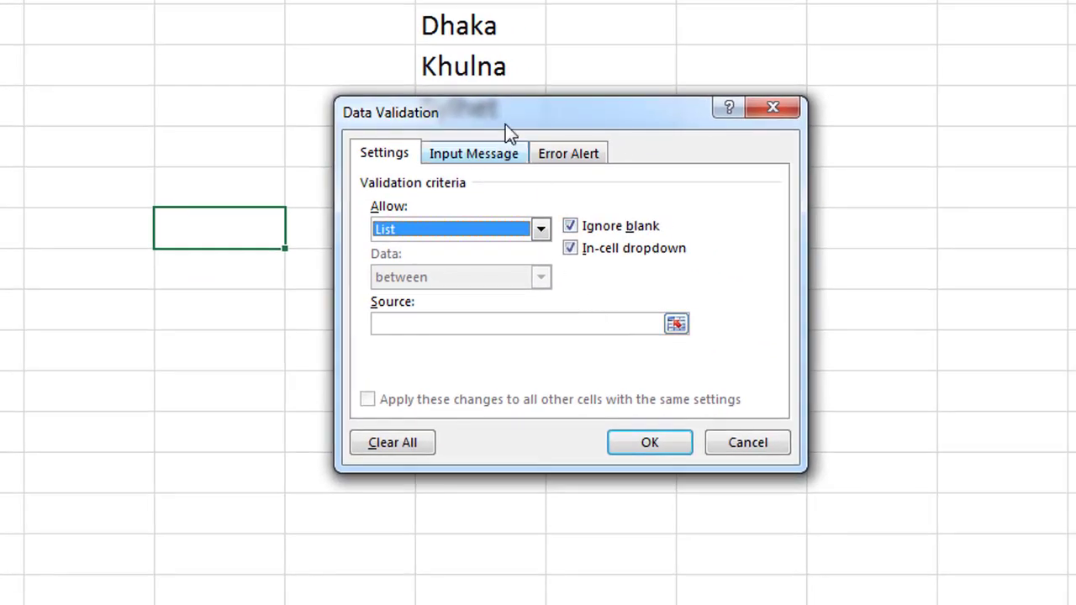
{"action": "left_click_drag", "start_coordinate": [505, 124], "coordinate": [741, 140]}
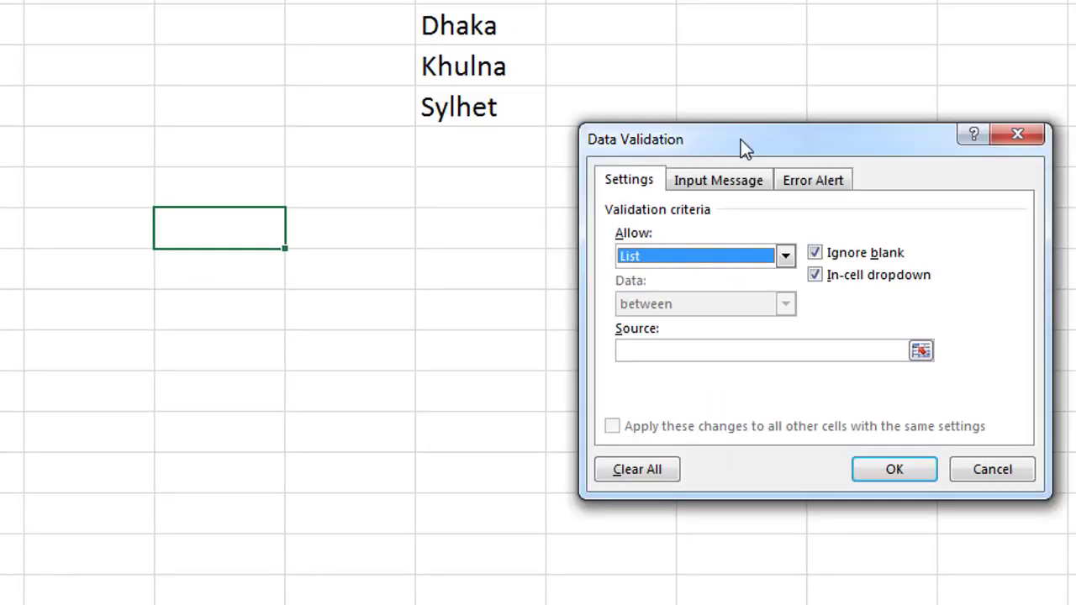
{"action": "left_click", "coordinate": [920, 352]}
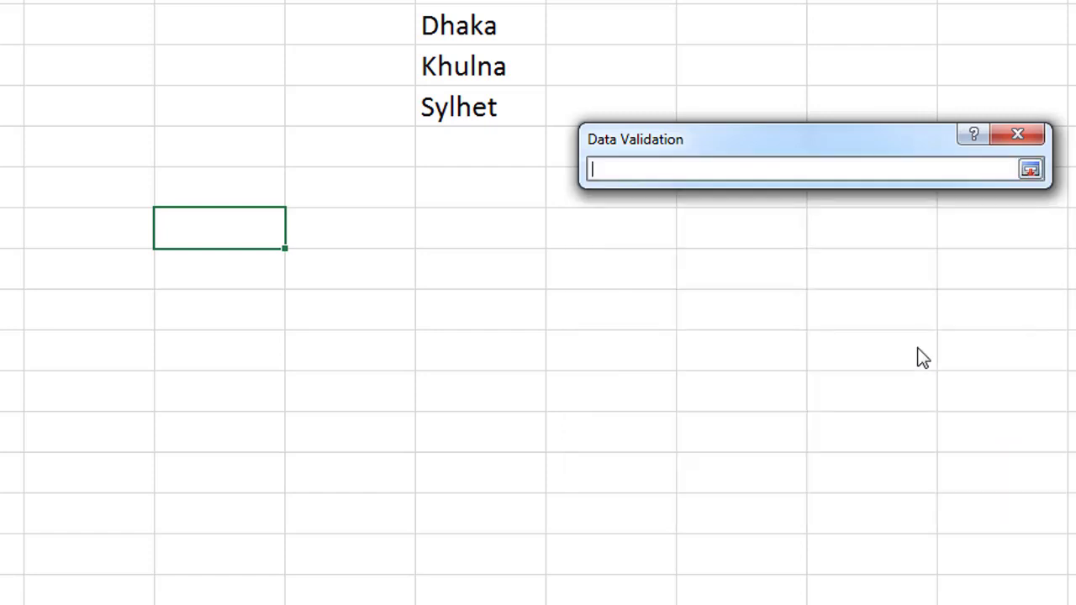
{"action": "left_click_drag", "start_coordinate": [494, 19], "coordinate": [496, 108]}
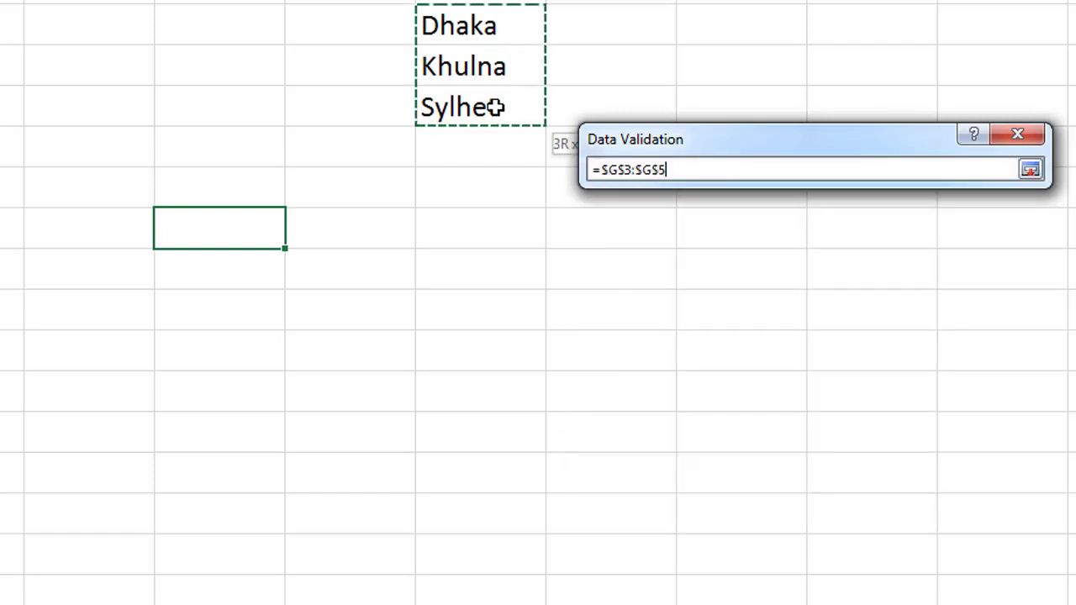
{"action": "key", "text": "Return"}
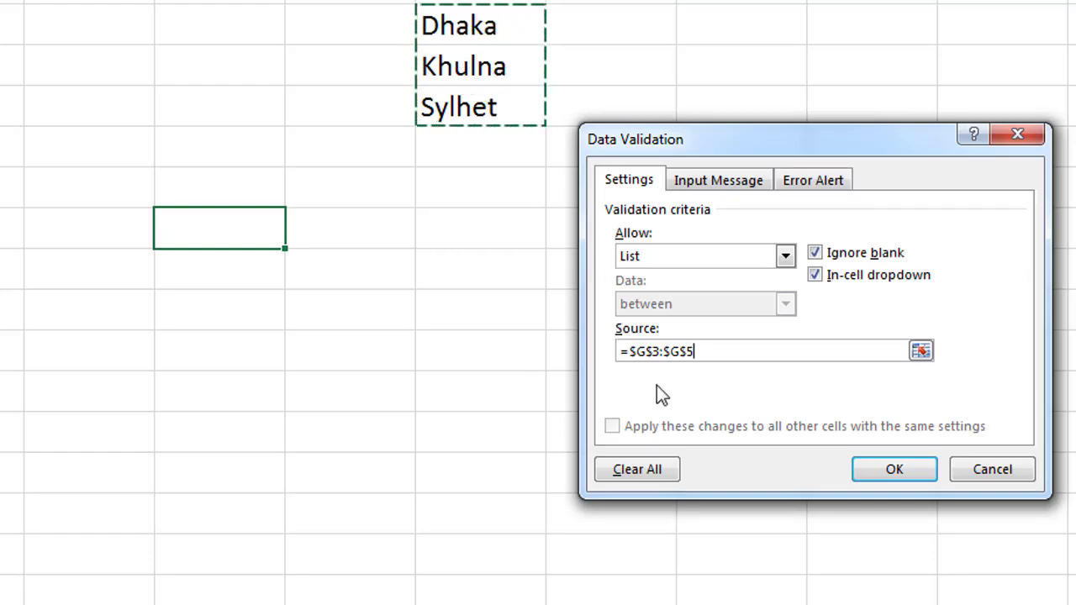
Apply the city list and check that it offers Dhaka, Khulna and Sylhet.
{"action": "left_click", "coordinate": [881, 473]}
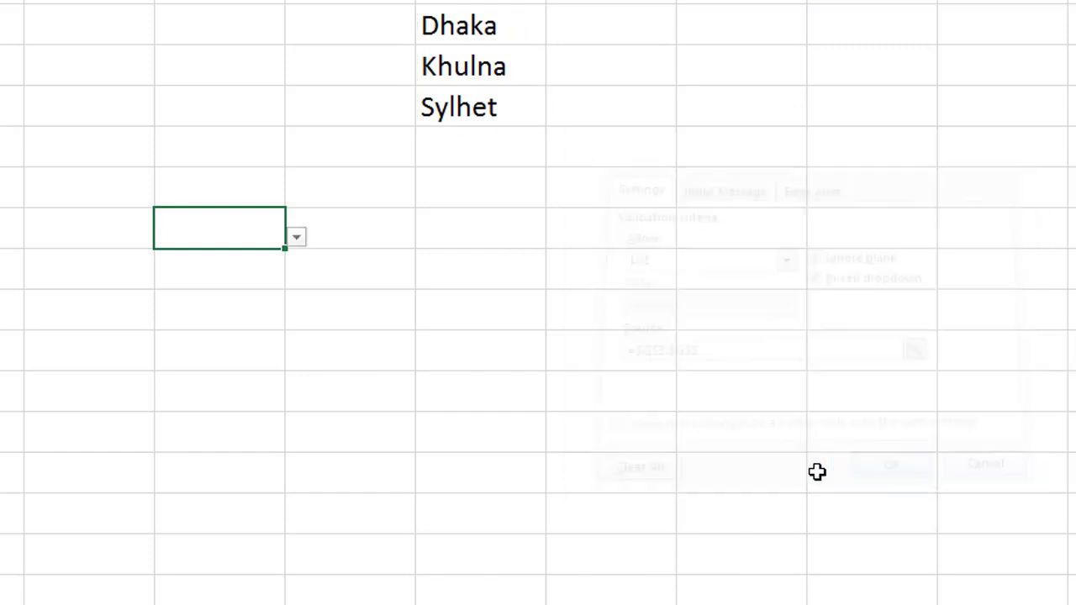
{"action": "left_click", "coordinate": [297, 238]}
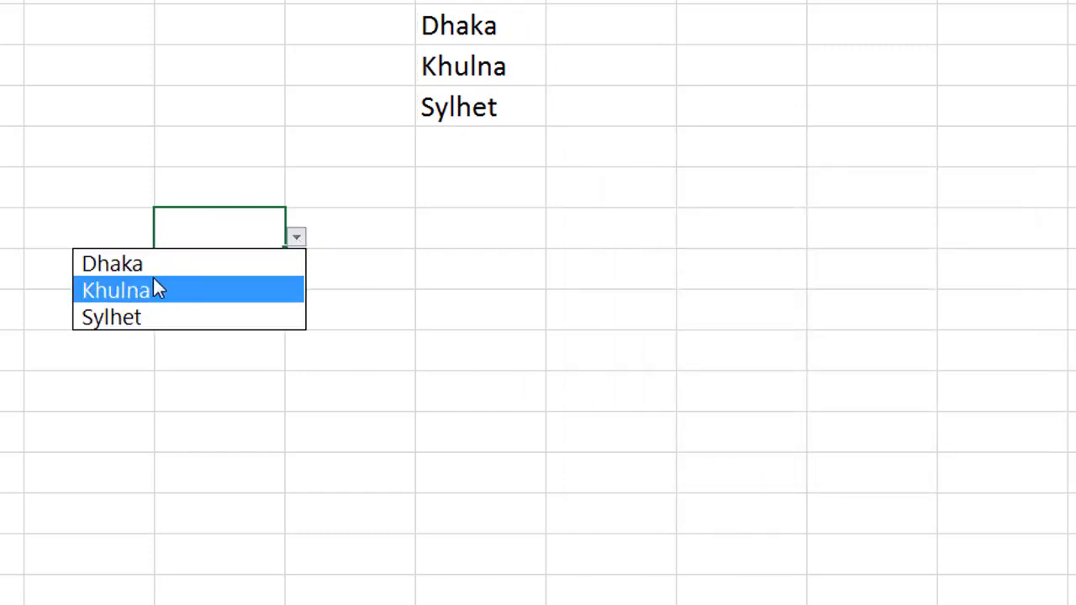
{"action": "left_click", "coordinate": [231, 222]}
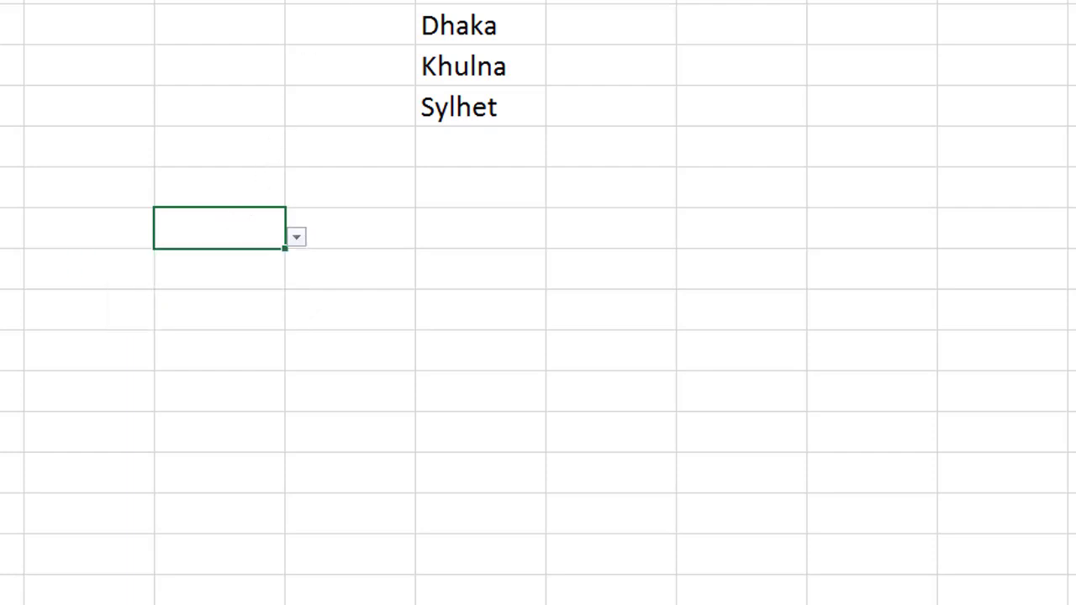
Reopen the city cell's validation and start the 'Select your district' input message.
{"action": "left_click", "coordinate": [626, 126]}
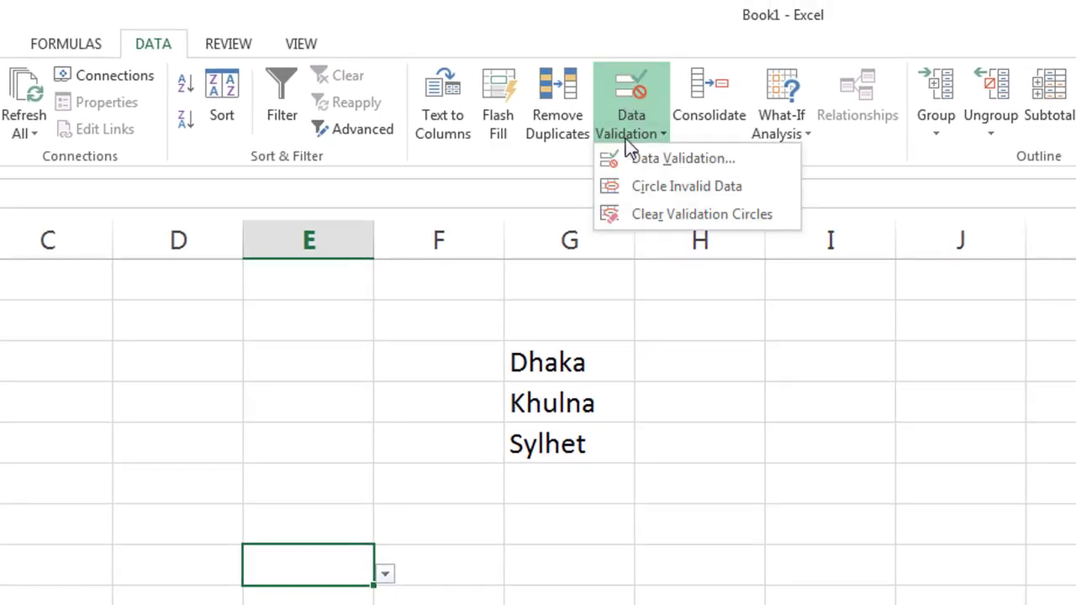
{"action": "left_click", "coordinate": [641, 164]}
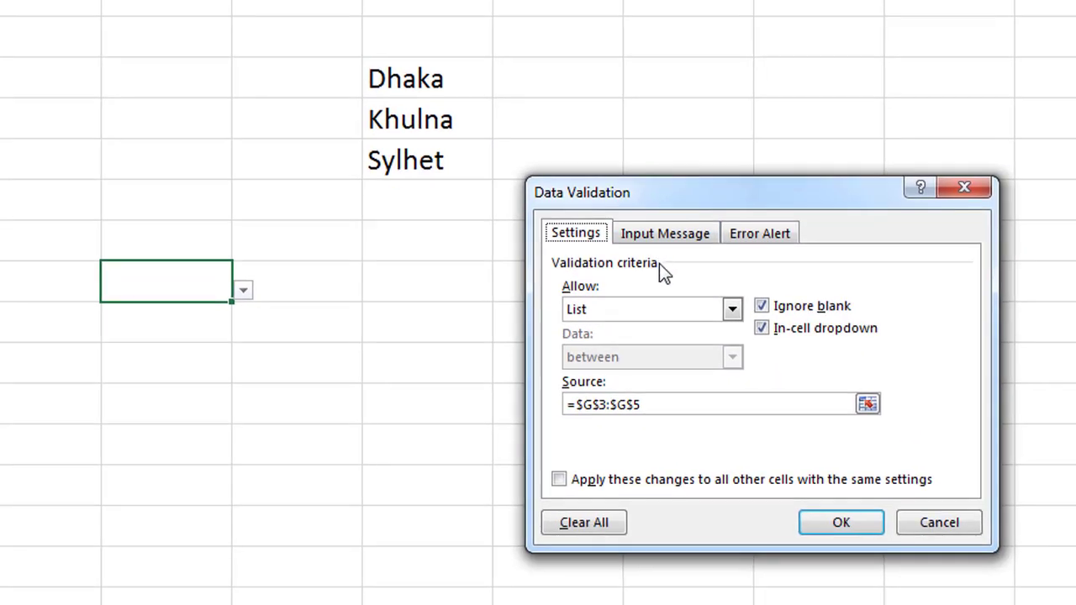
{"action": "left_click", "coordinate": [665, 236]}
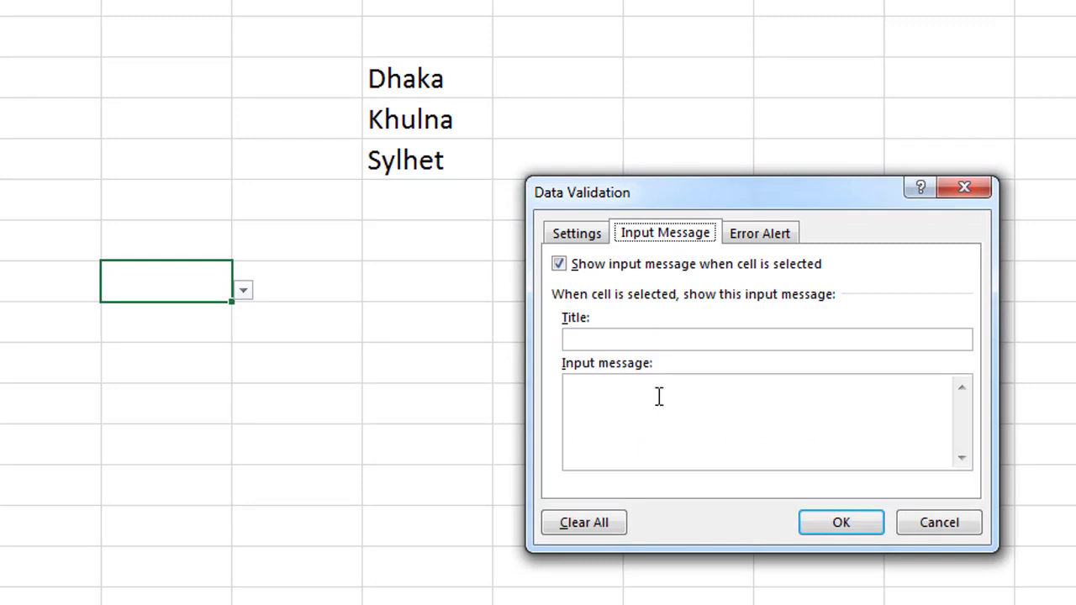
{"action": "left_click", "coordinate": [756, 236]}
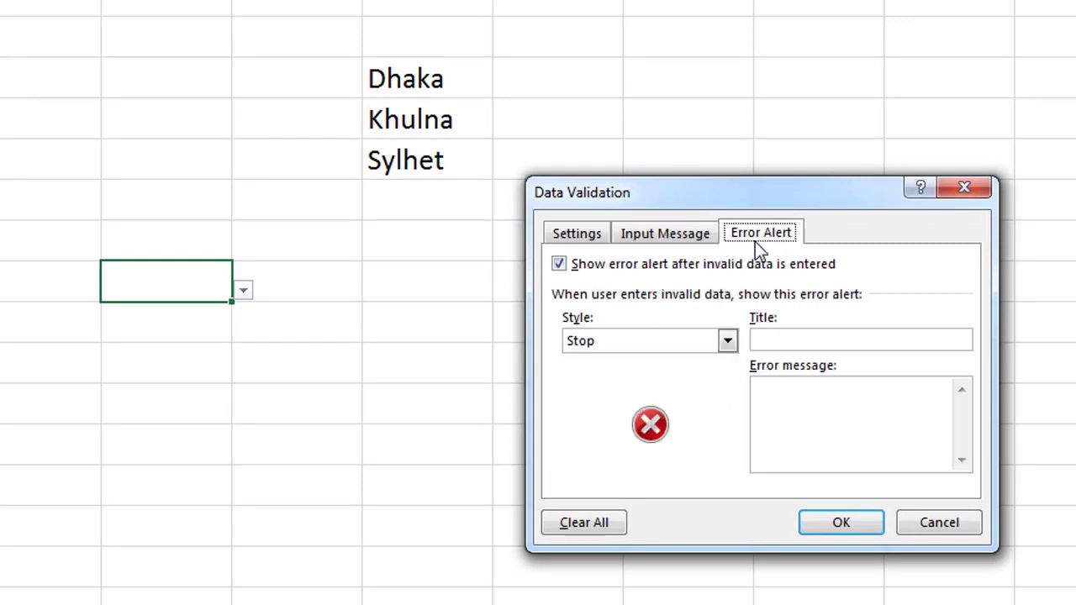
{"action": "left_click", "coordinate": [787, 343]}
{"action": "left_click", "coordinate": [668, 237]}
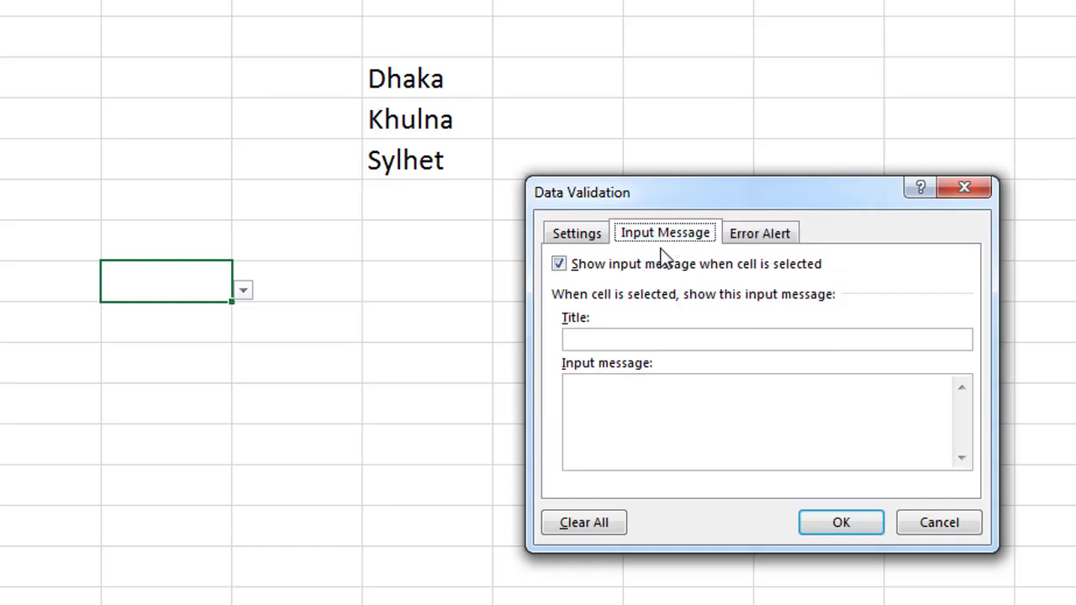
{"action": "left_click", "coordinate": [602, 391]}
{"action": "type", "text": "Select yout"}
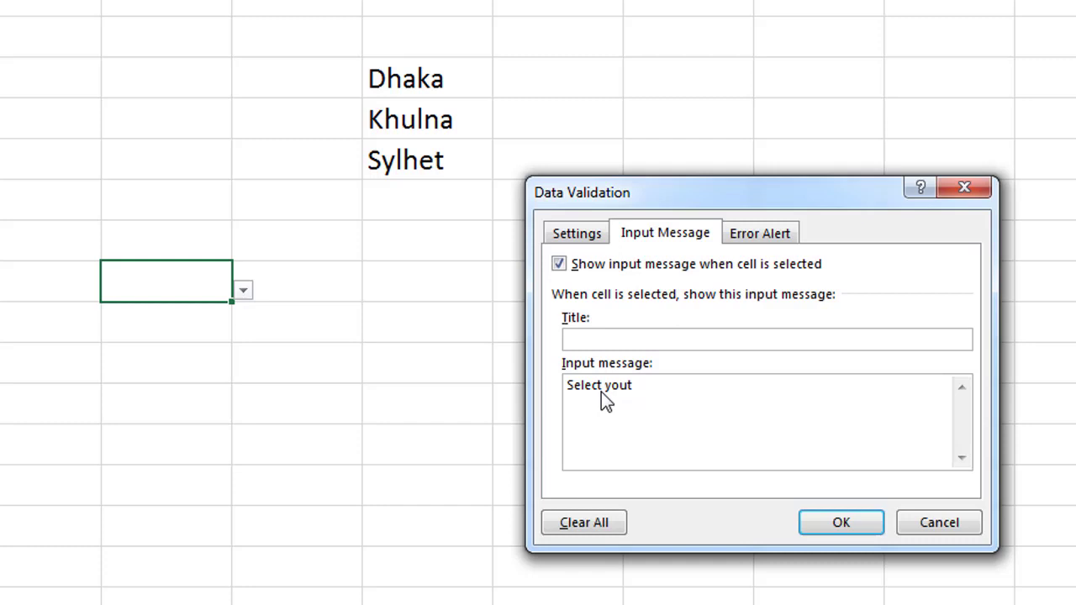
Enter the Stop-style error message 'Please select from the list' and review the other validation tabs.
{"action": "key", "text": "ctrl+Tab"}
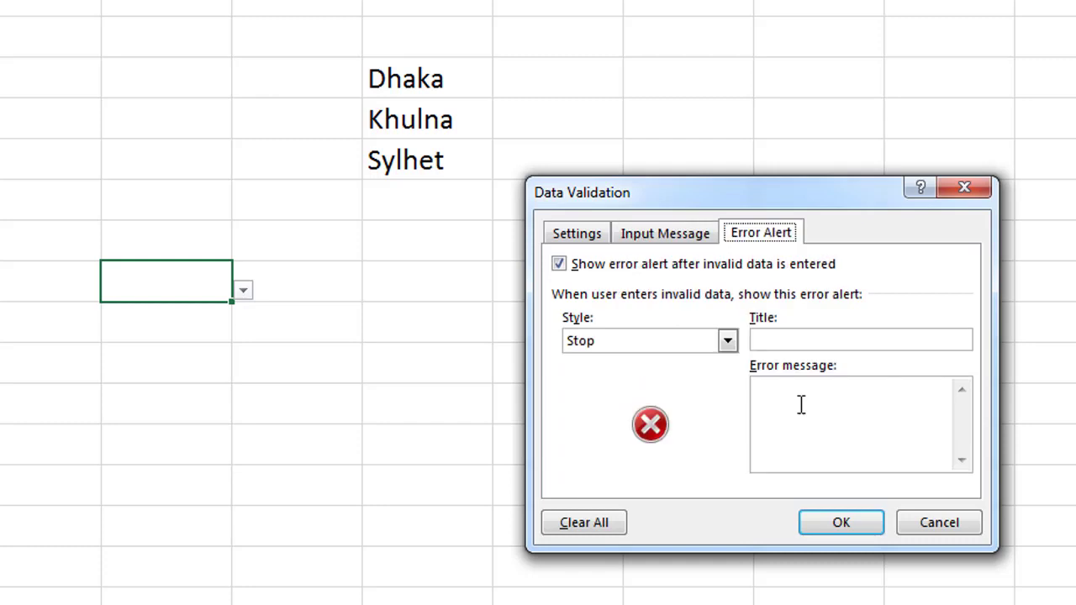
{"action": "left_click", "coordinate": [801, 405]}
{"action": "type", "text": "Plea"}
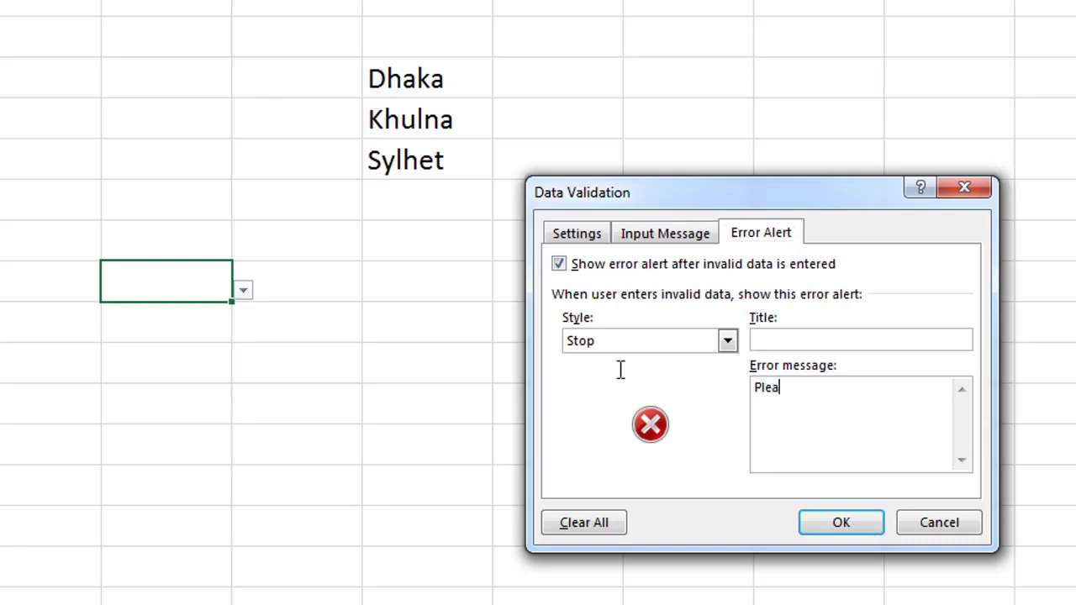
{"action": "type", "text": "se select"}
{"action": "type", "text": " from the l"}
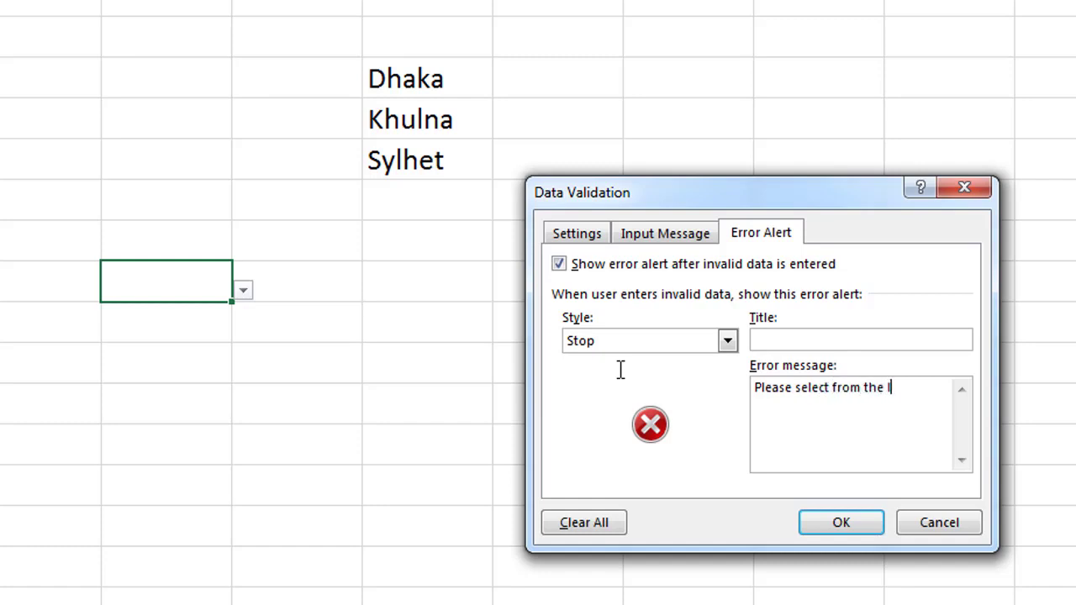
{"action": "type", "text": "ist"}
{"action": "left_click", "coordinate": [607, 344]}
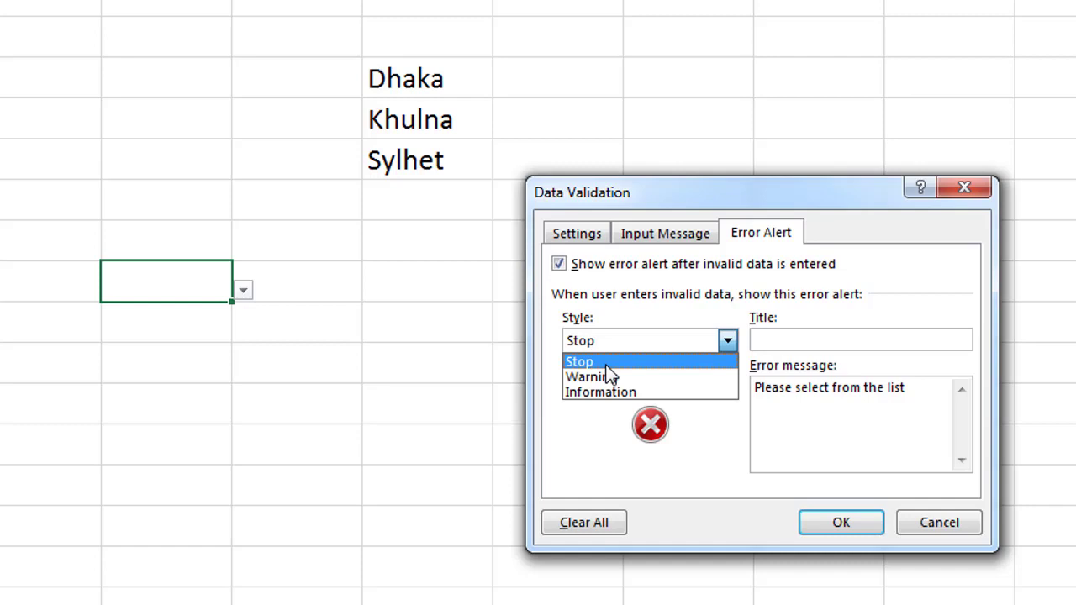
{"action": "key", "text": "Escape"}
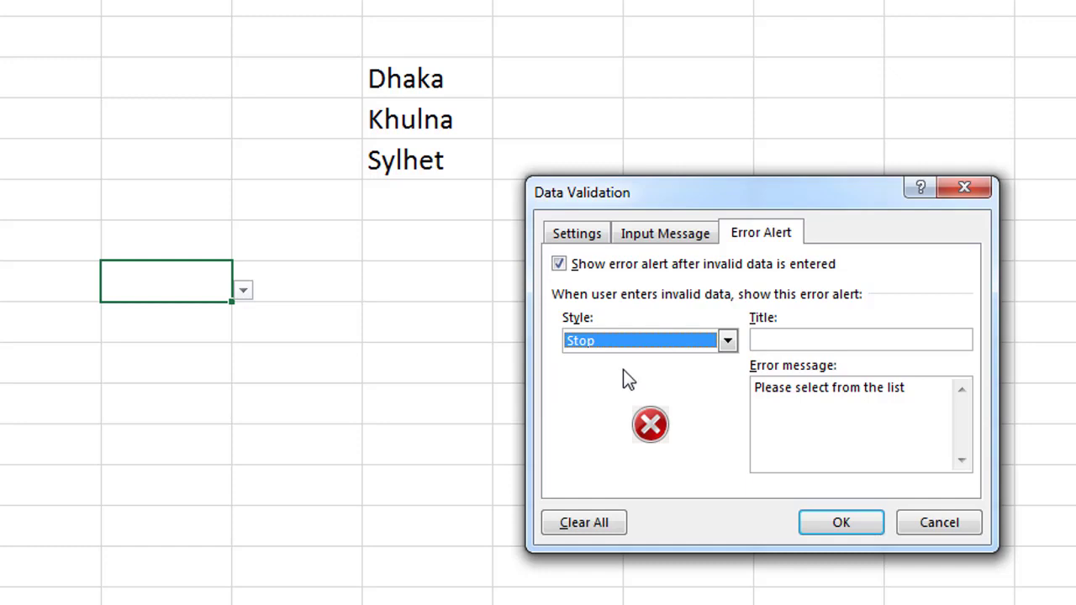
{"action": "left_click", "coordinate": [673, 239]}
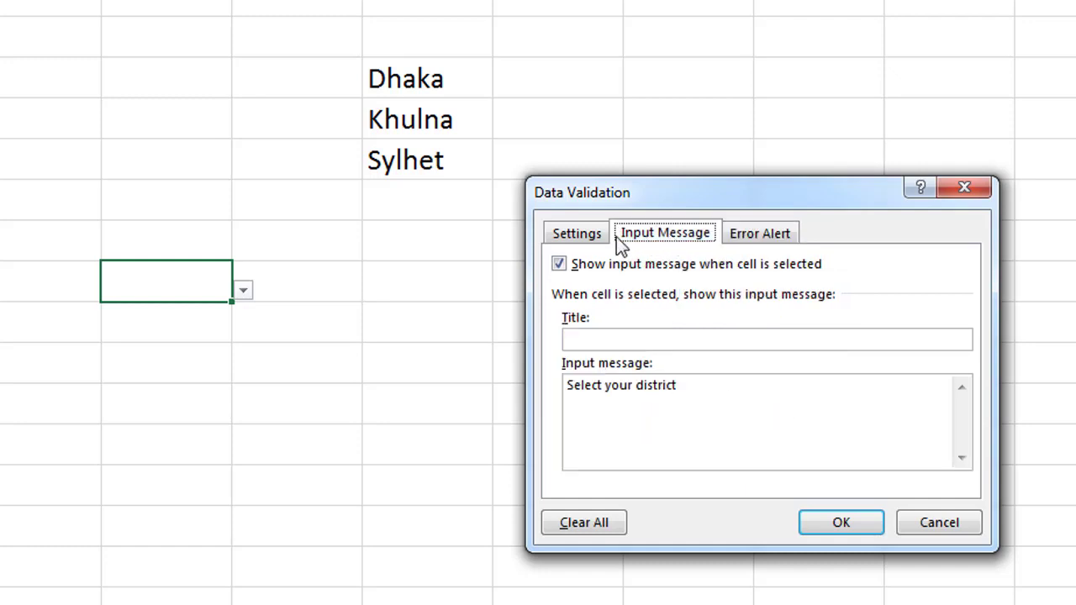
{"action": "left_click", "coordinate": [580, 236]}
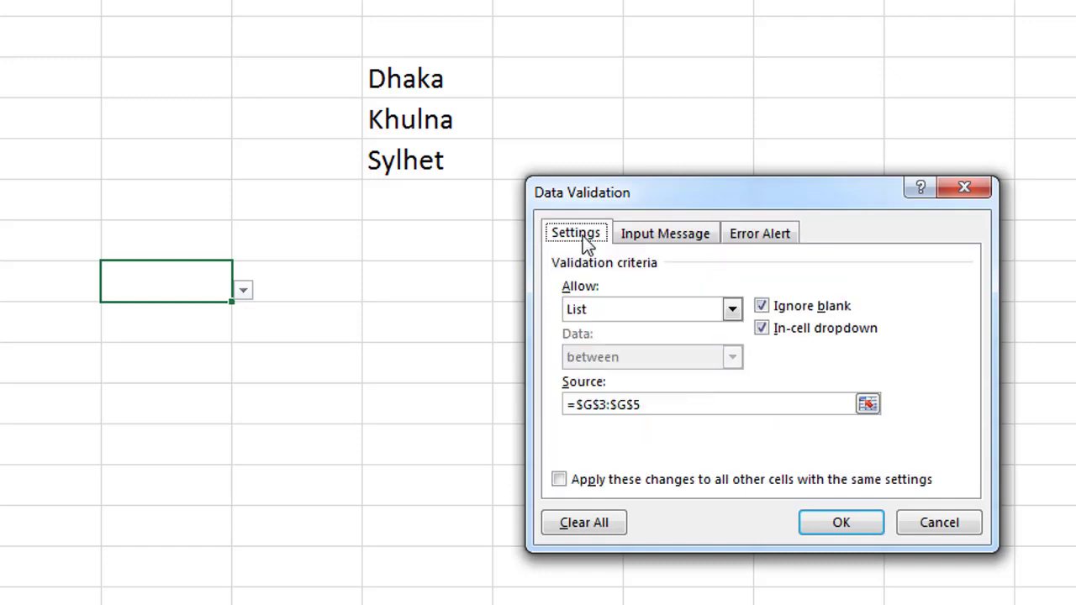
{"action": "left_click", "coordinate": [828, 529]}
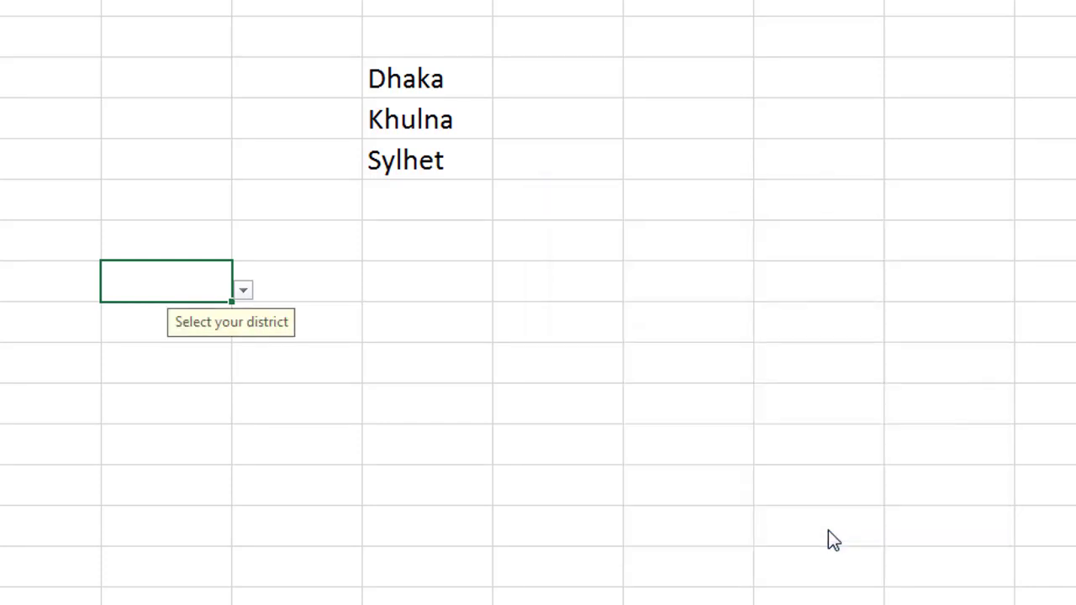
{"action": "left_click", "coordinate": [242, 292]}
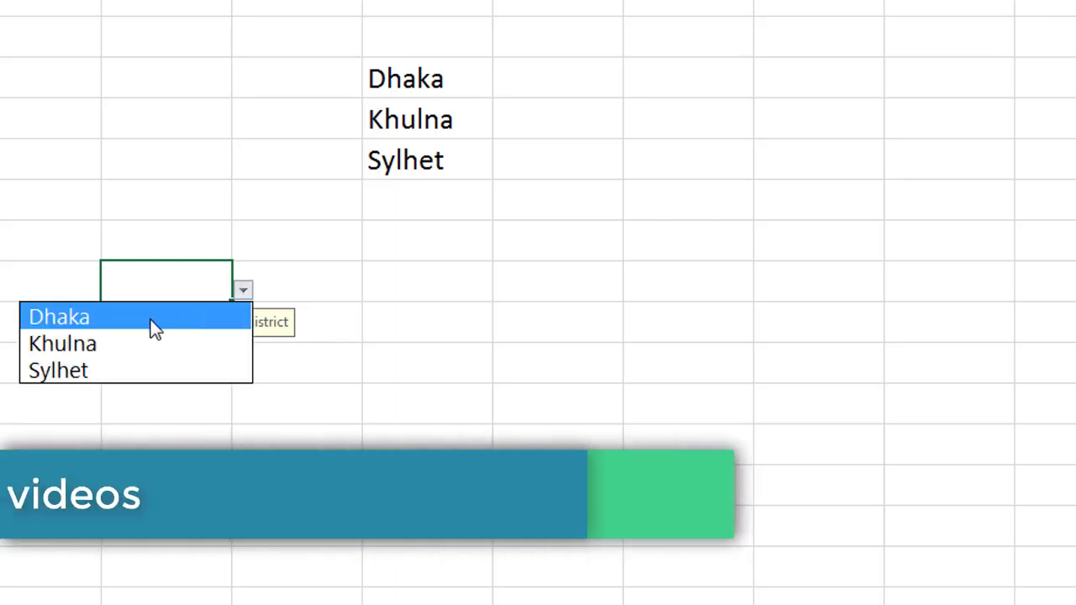
{"action": "left_click", "coordinate": [139, 345]}
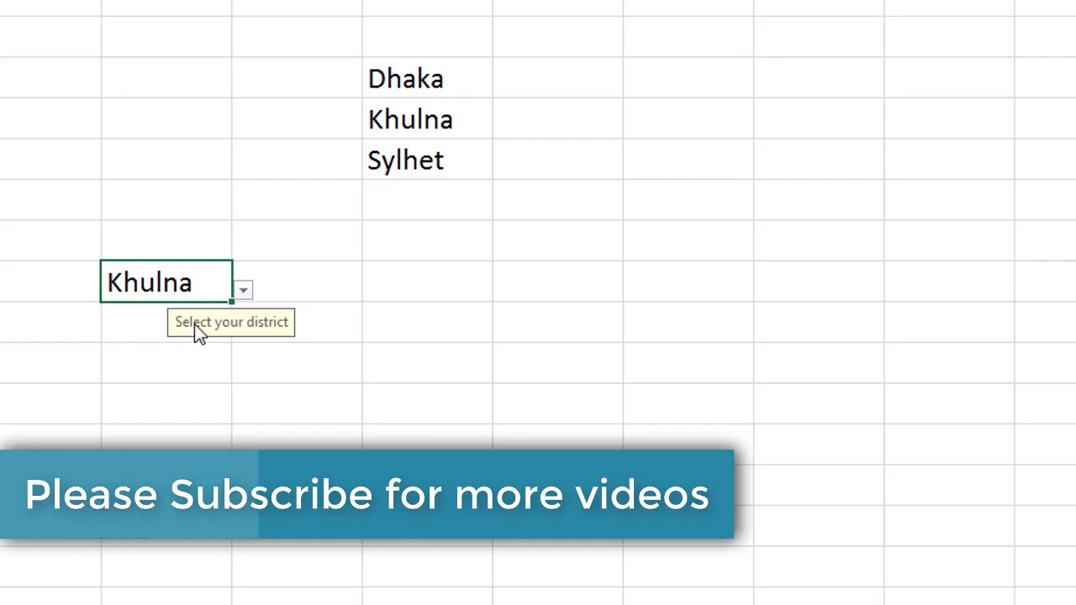
{"action": "key", "text": "Delete"}
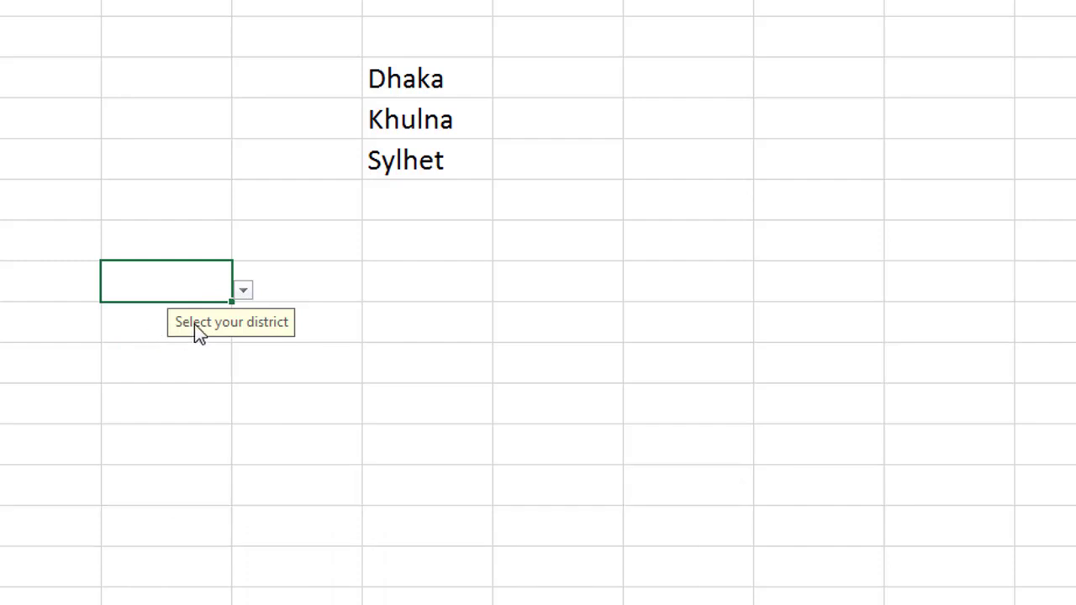
{"action": "type", "text": "hjg"}
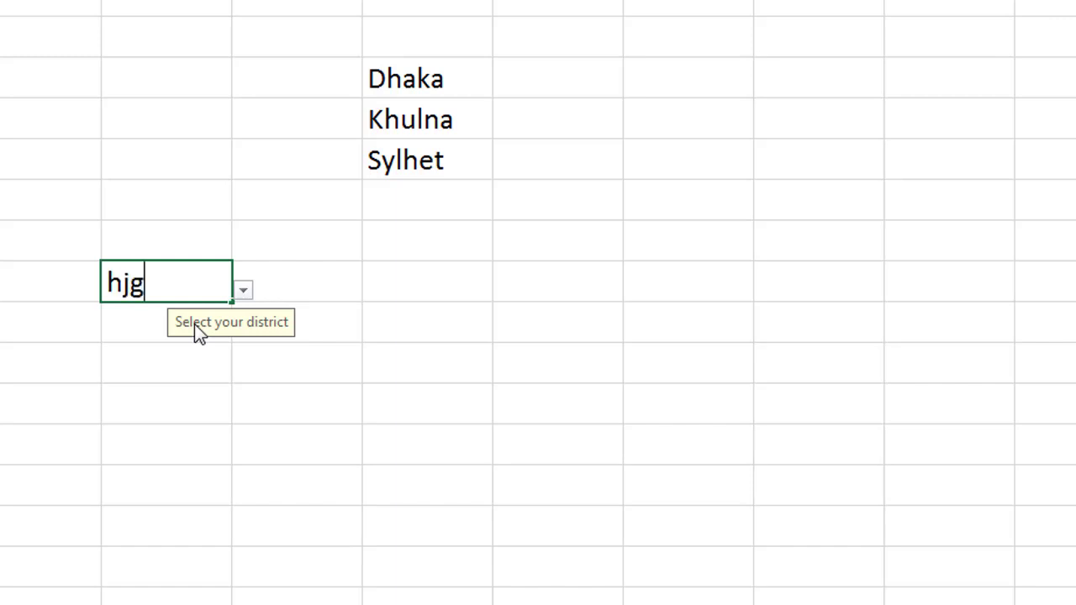
{"action": "type", "text": "jhgj"}
{"action": "key", "text": "Return"}
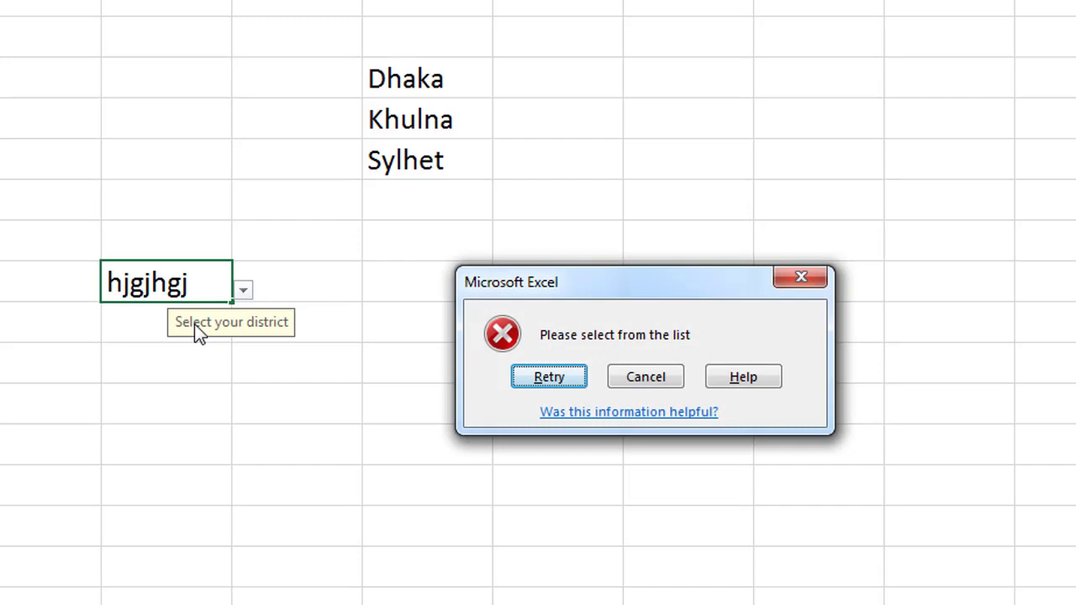
{"action": "left_click", "coordinate": [630, 379]}
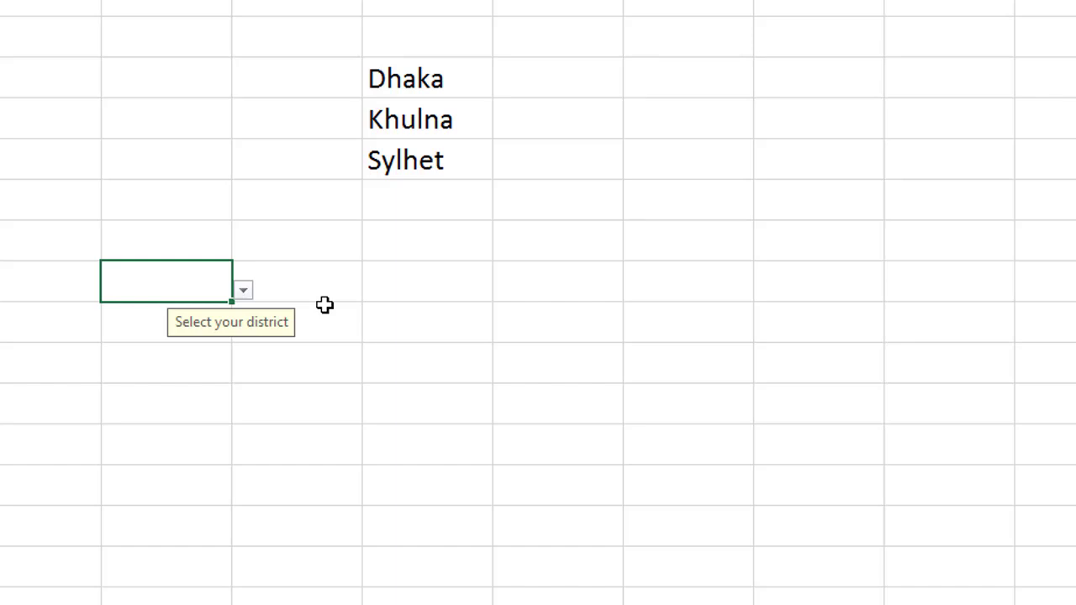
Check the city dropdown cell's list and copy the cell.
{"action": "left_click", "coordinate": [295, 345]}
{"action": "left_click", "coordinate": [187, 285]}
{"action": "left_click", "coordinate": [244, 292]}
{"action": "left_click", "coordinate": [199, 275]}
{"action": "key", "text": "ctrl+c"}
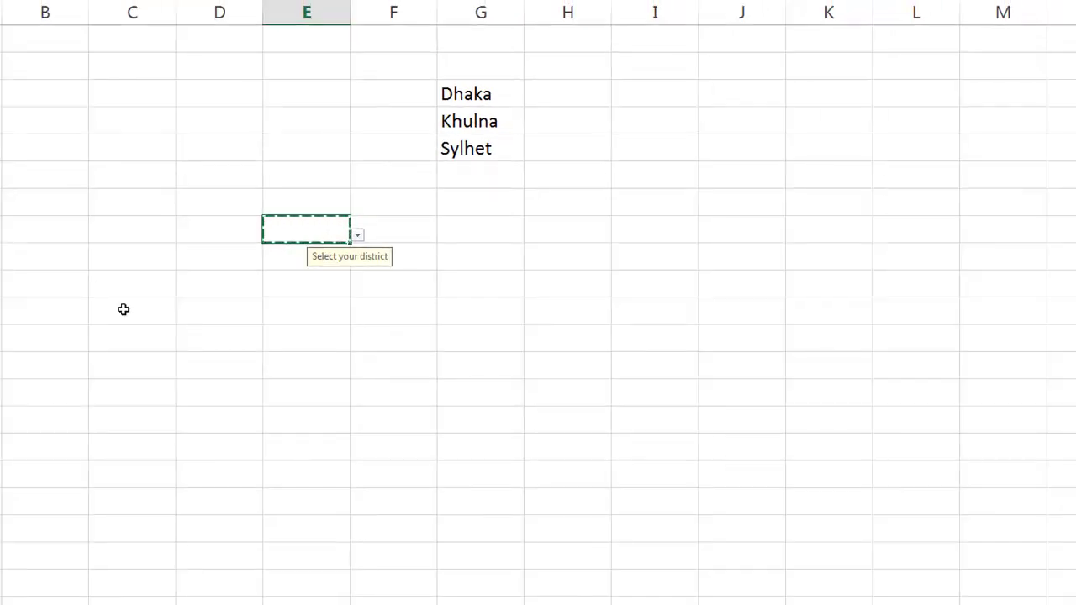
Paste the dropdown into E9:E18 and verify a pasted cell lists the cities.
{"action": "left_click_drag", "start_coordinate": [290, 249], "coordinate": [317, 502]}
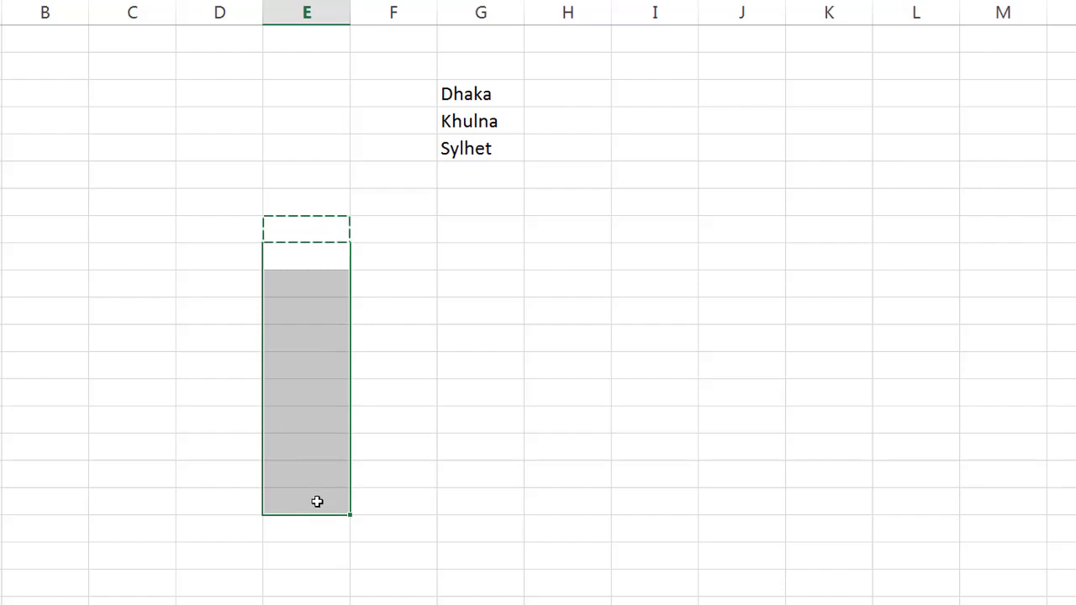
{"action": "key", "text": "ctrl+v"}
{"action": "left_click", "coordinate": [332, 338]}
{"action": "left_click", "coordinate": [357, 344]}
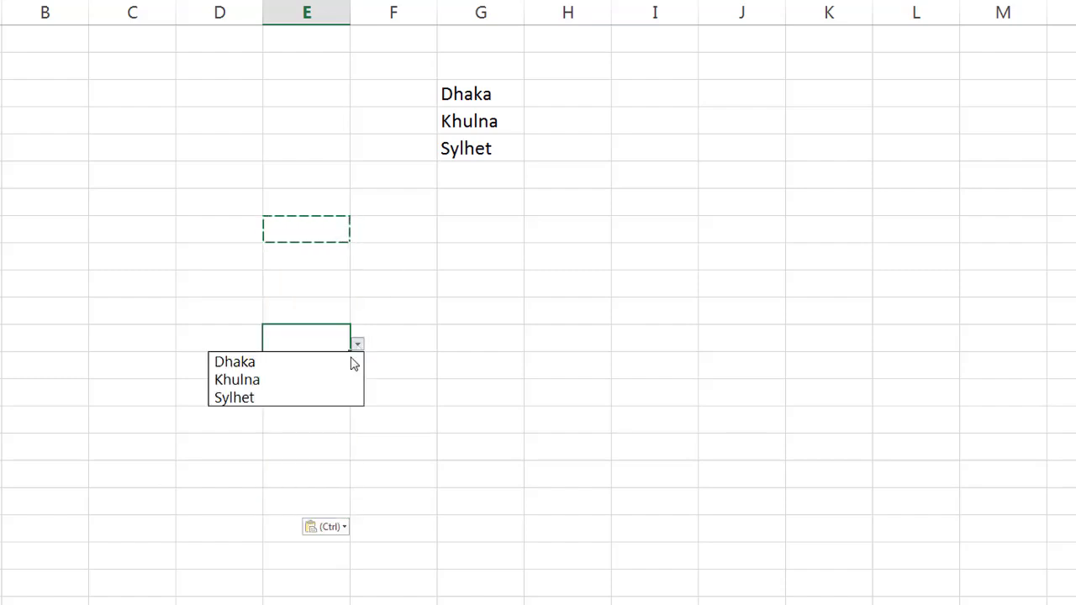
{"action": "key", "text": "Escape"}
{"action": "left_click", "coordinate": [316, 427]}
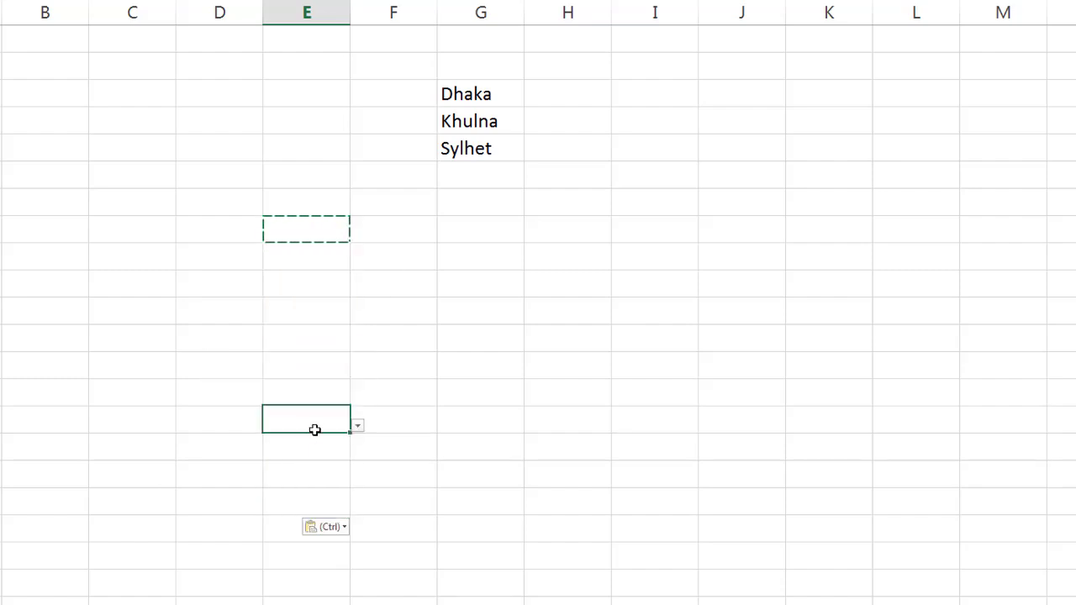
{"action": "left_click", "coordinate": [322, 475]}
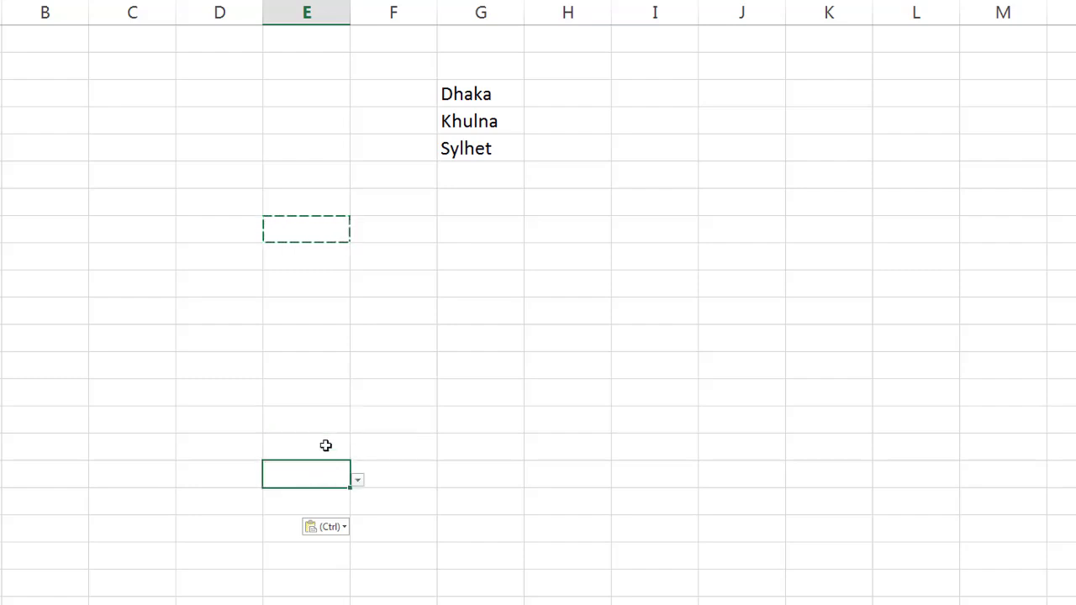
Choose Khulna and Dhaka from the dropdowns of two pasted column E cells.
{"action": "left_click", "coordinate": [322, 263]}
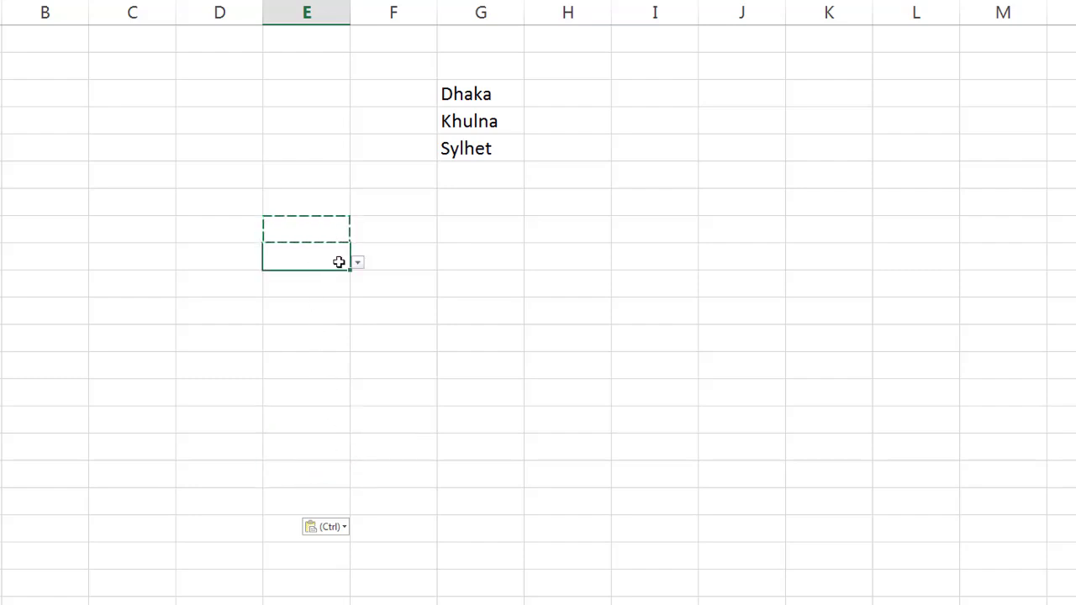
{"action": "left_click", "coordinate": [357, 263]}
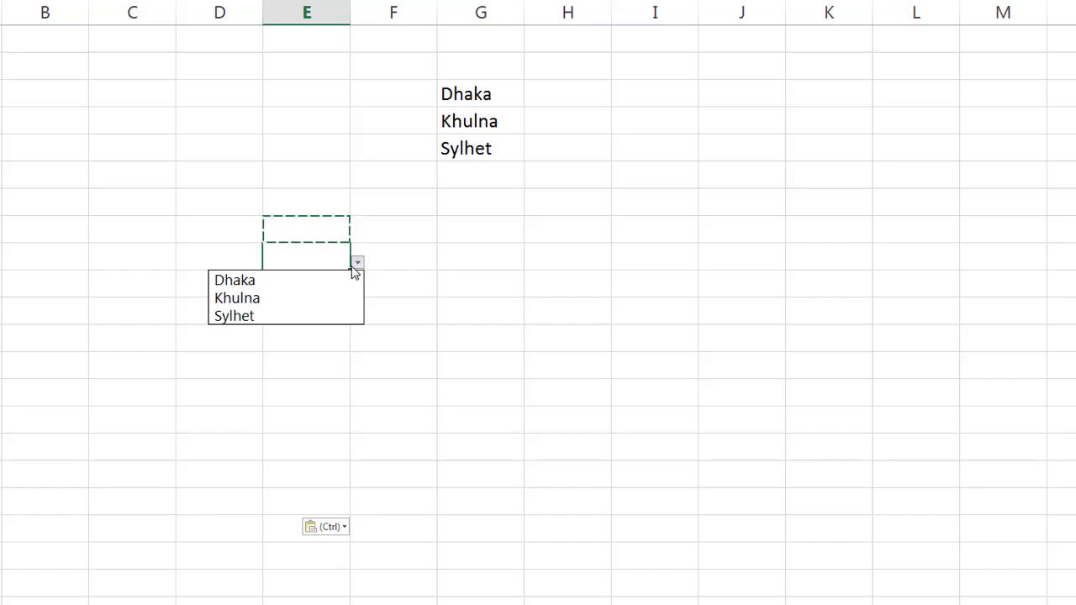
{"action": "left_click", "coordinate": [283, 300]}
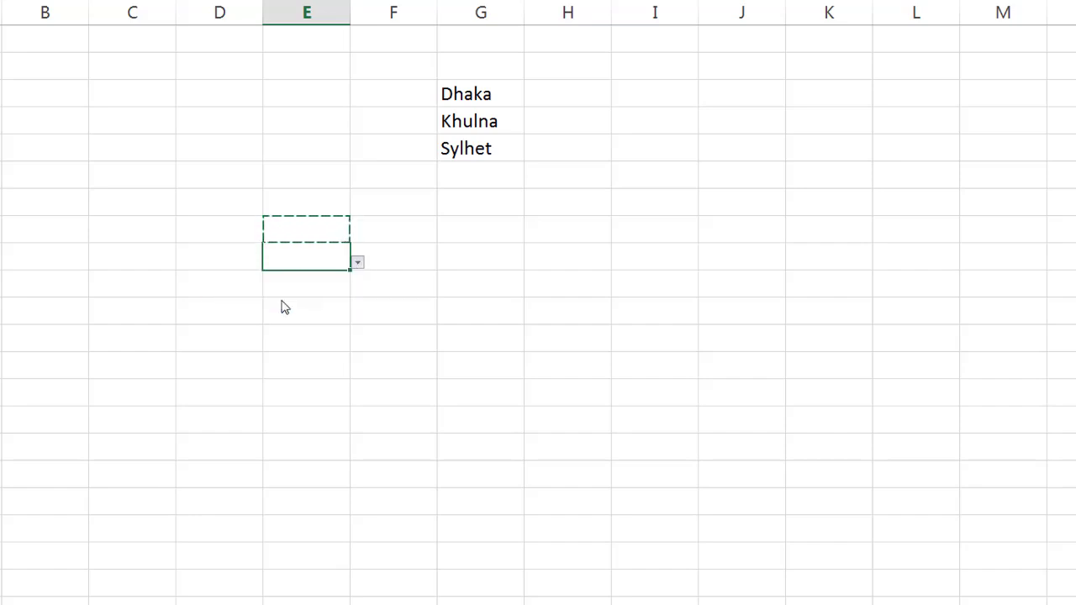
{"action": "left_click", "coordinate": [326, 312]}
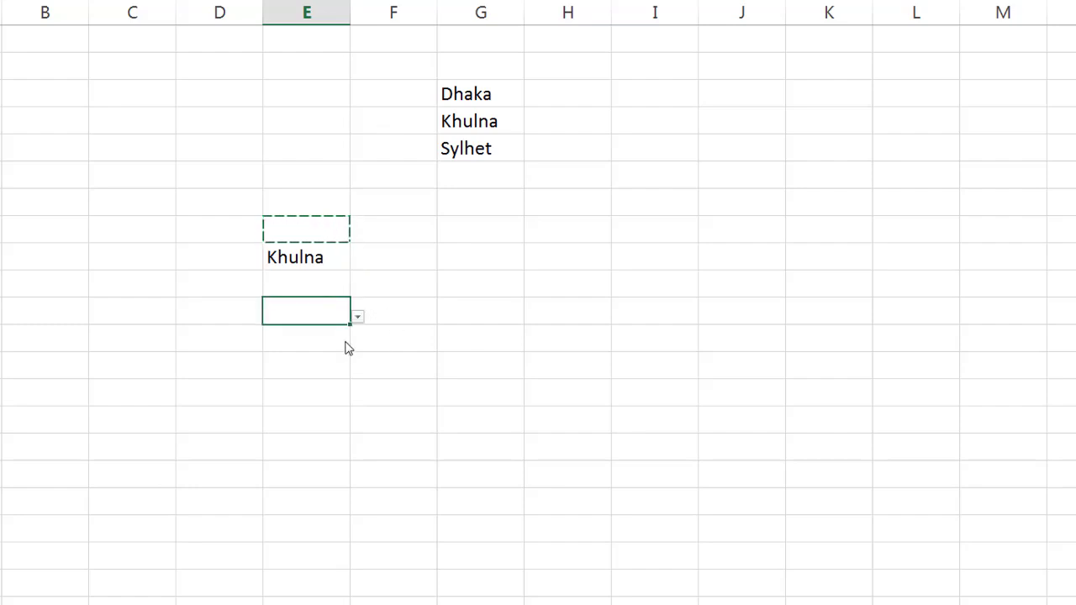
{"action": "left_click", "coordinate": [356, 317]}
{"action": "left_click", "coordinate": [293, 333]}
Test the invalid entry 'mhgj' in the next cell and cancel the stop alert.
{"action": "left_click", "coordinate": [314, 369]}
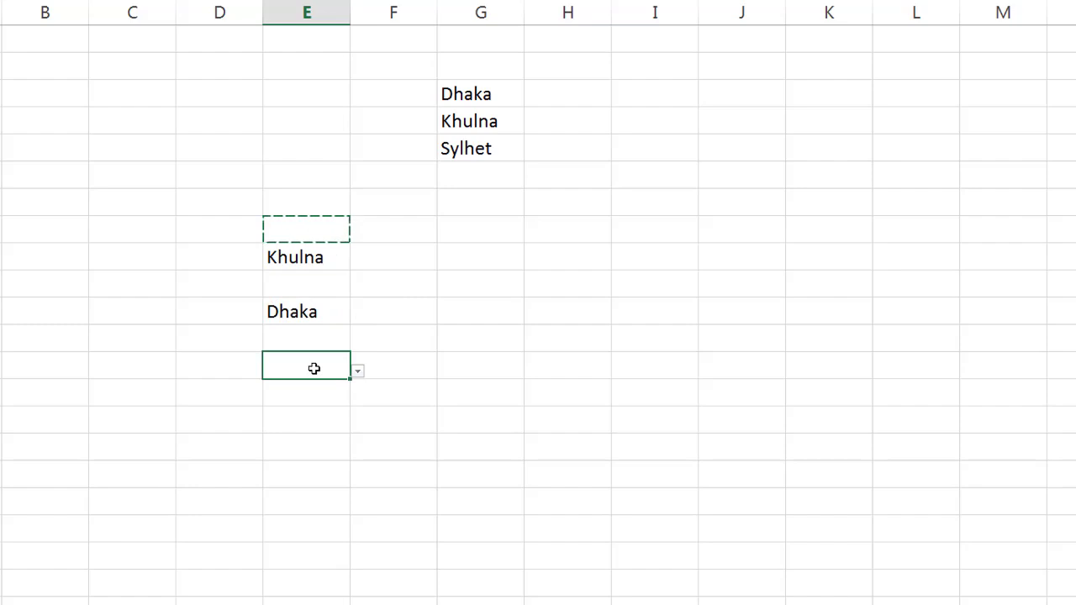
{"action": "type", "text": "mhgj"}
{"action": "key", "text": "Return"}
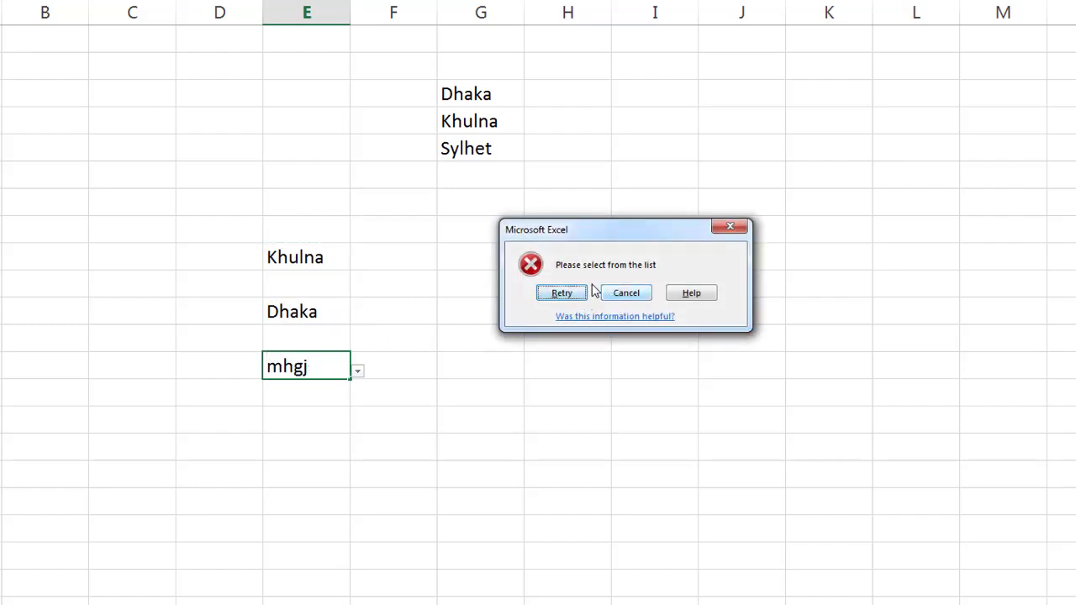
{"action": "left_click", "coordinate": [625, 293]}
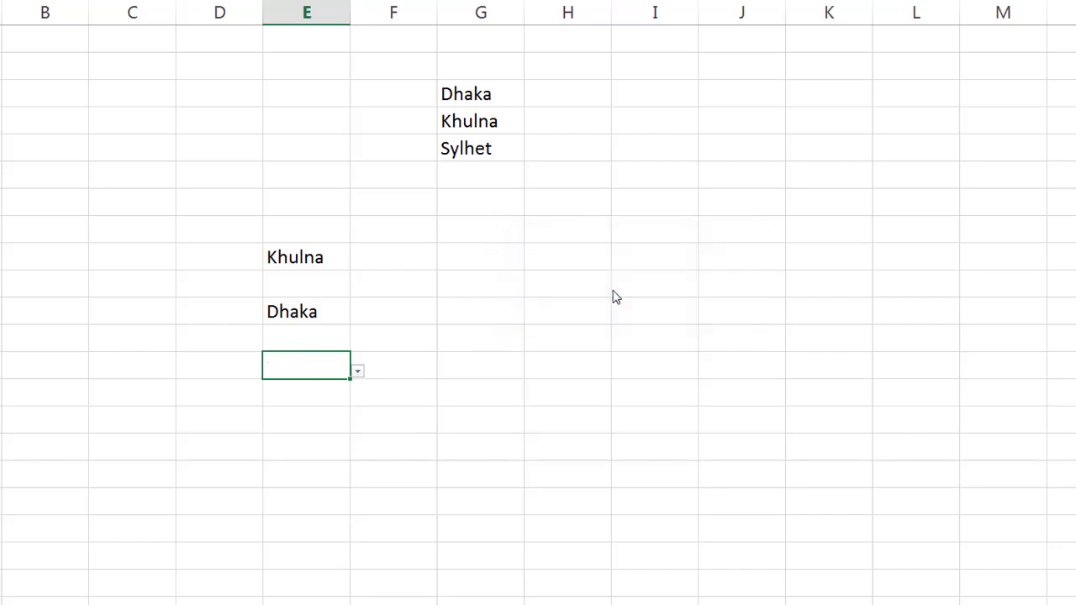